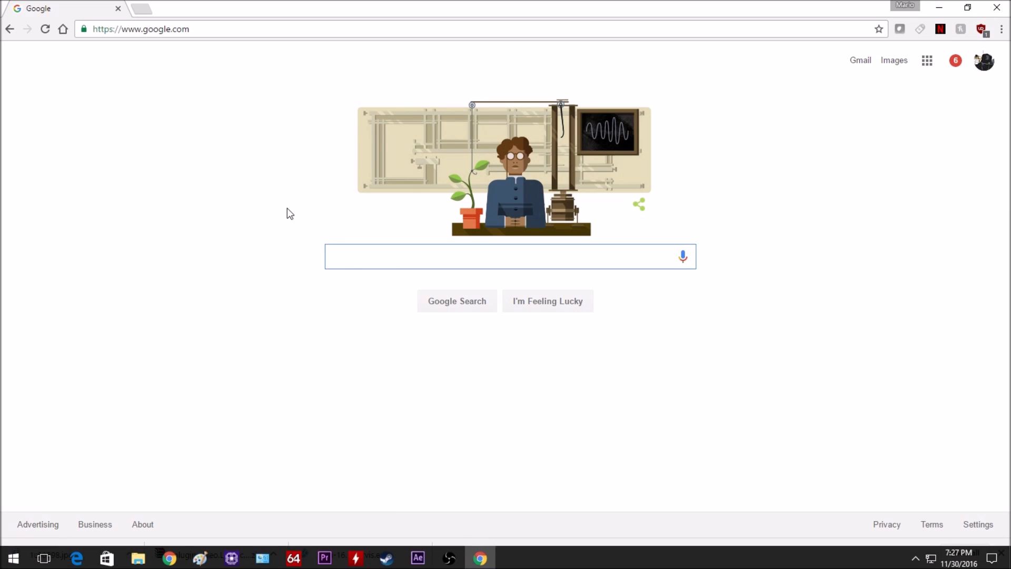
# - Click into the search box on the Google homepage in Chrome
pyautogui.click(350, 260)
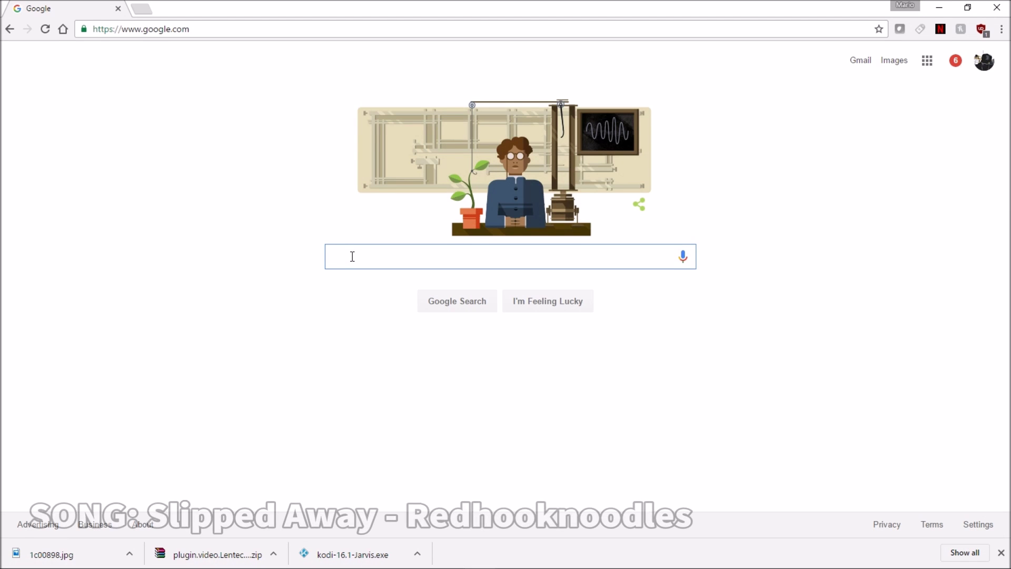
# - Search 'kodi for windows' and download the Windows installer from kodi.tv
pyautogui.write('kodi ')
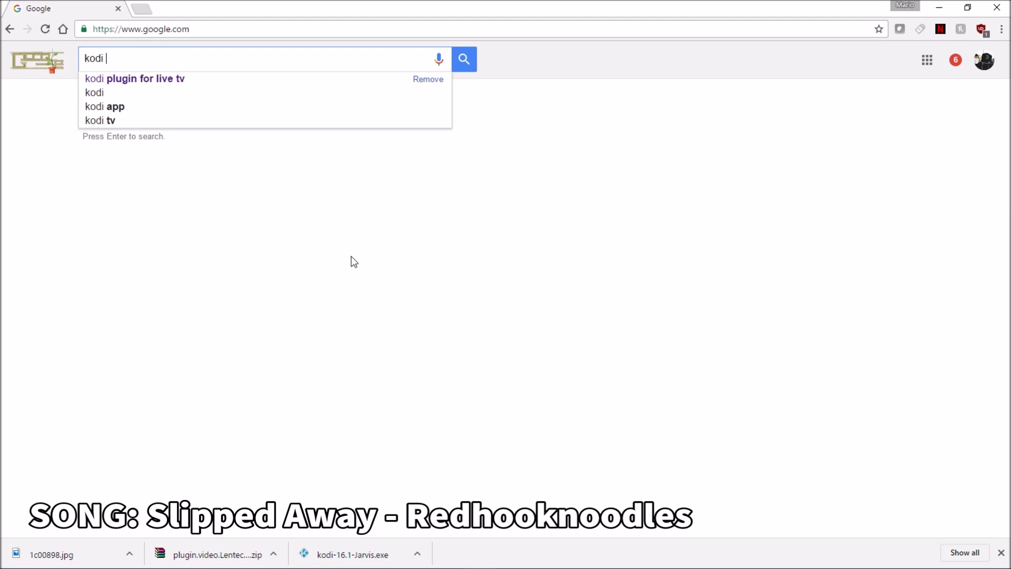
pyautogui.write('for windows')
pyautogui.press('Return')
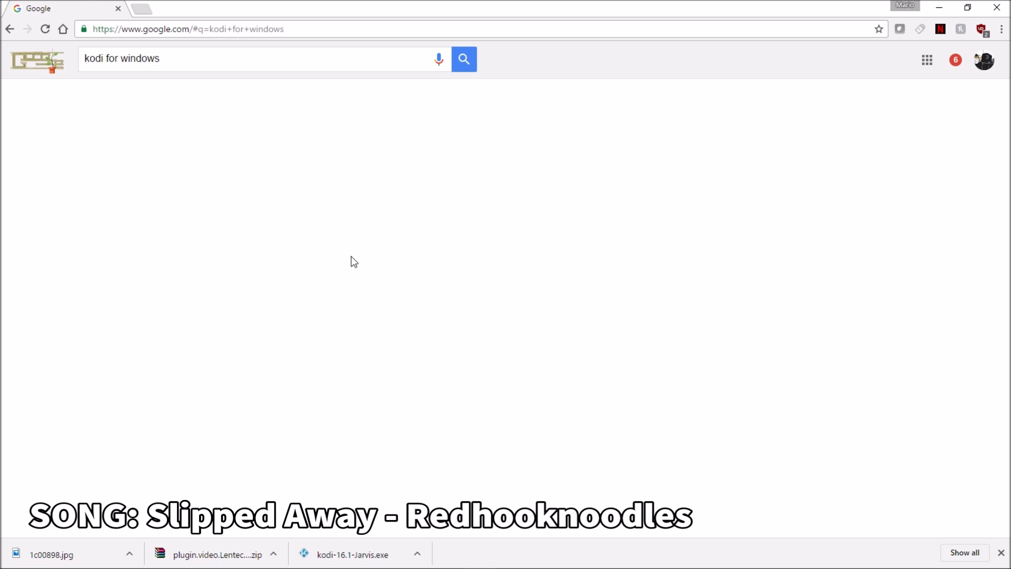
pyautogui.click(170, 279)
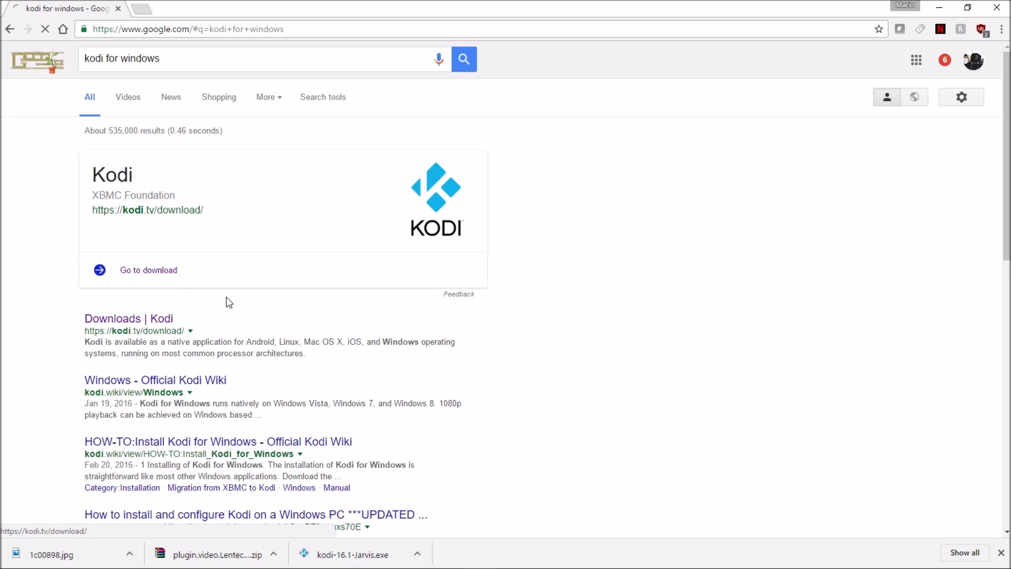
pyautogui.scroll(-7, 334, 303)
pyautogui.scroll(-10, 334, 303)
pyautogui.scroll(2, 334, 303)
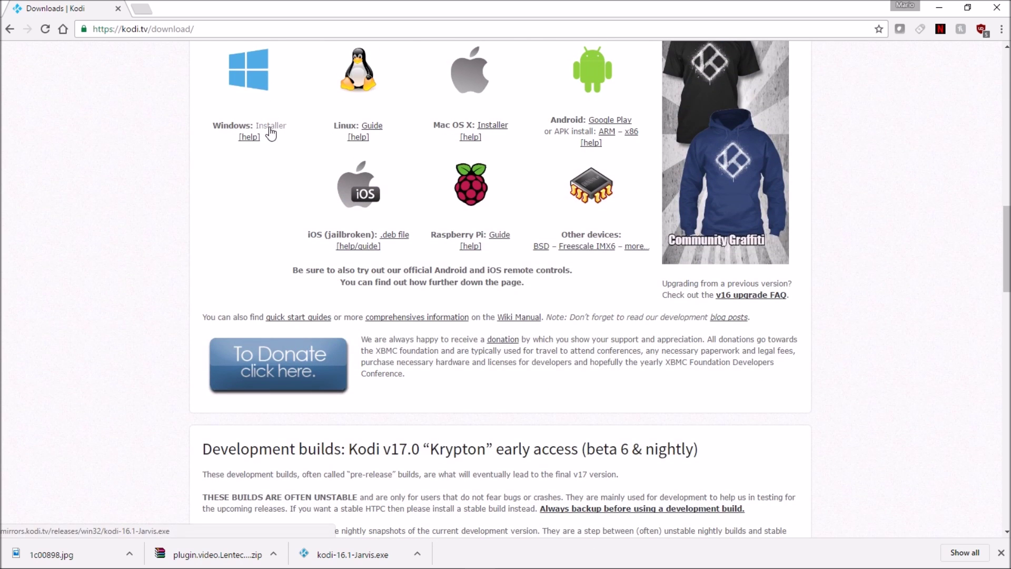
pyautogui.click(275, 131)
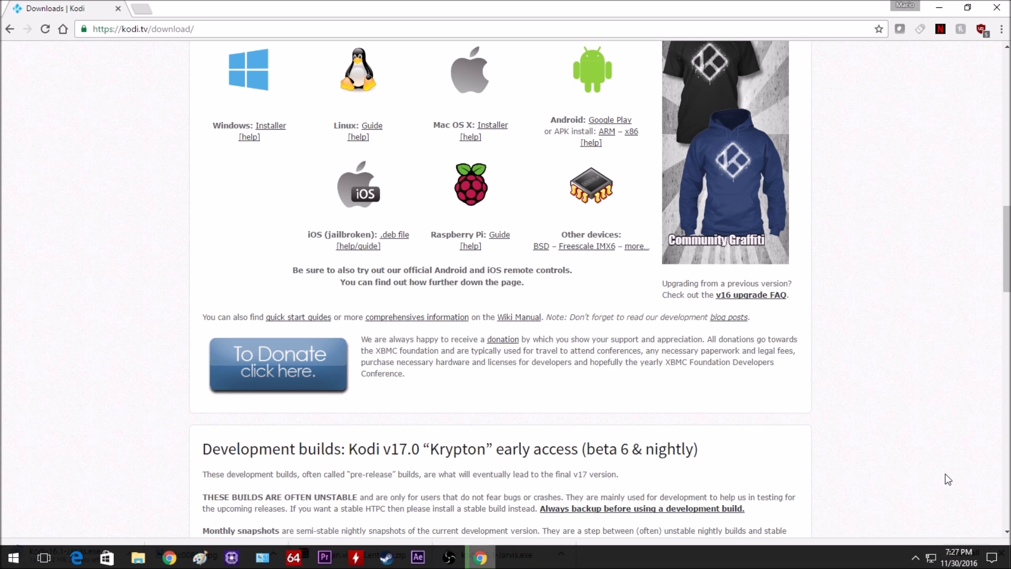
# - Remove the 1c00898.jpg entry from downloads and launch kodi-16.1-Jarvis.exe
pyautogui.click(956, 556)
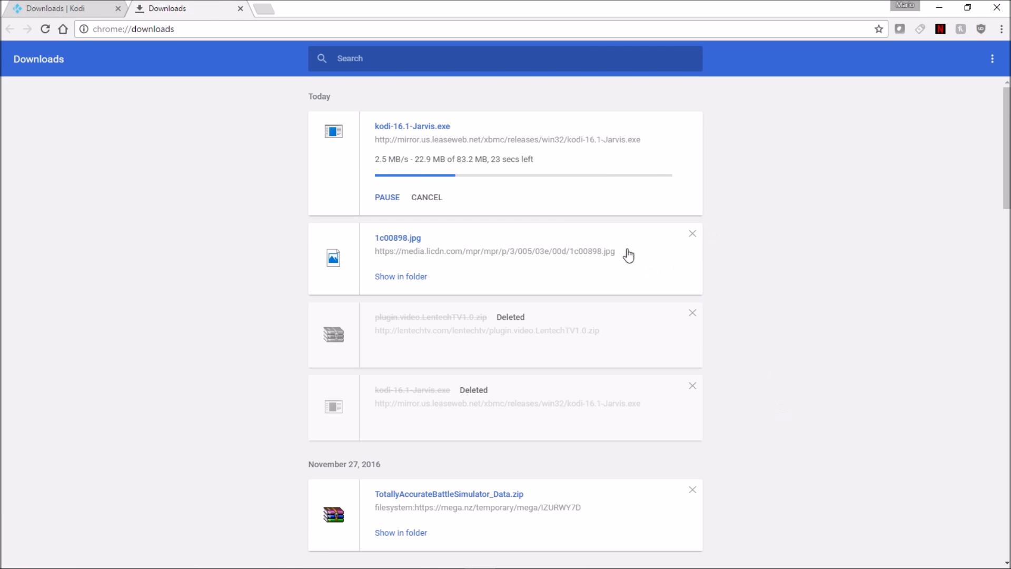
pyautogui.click(692, 233)
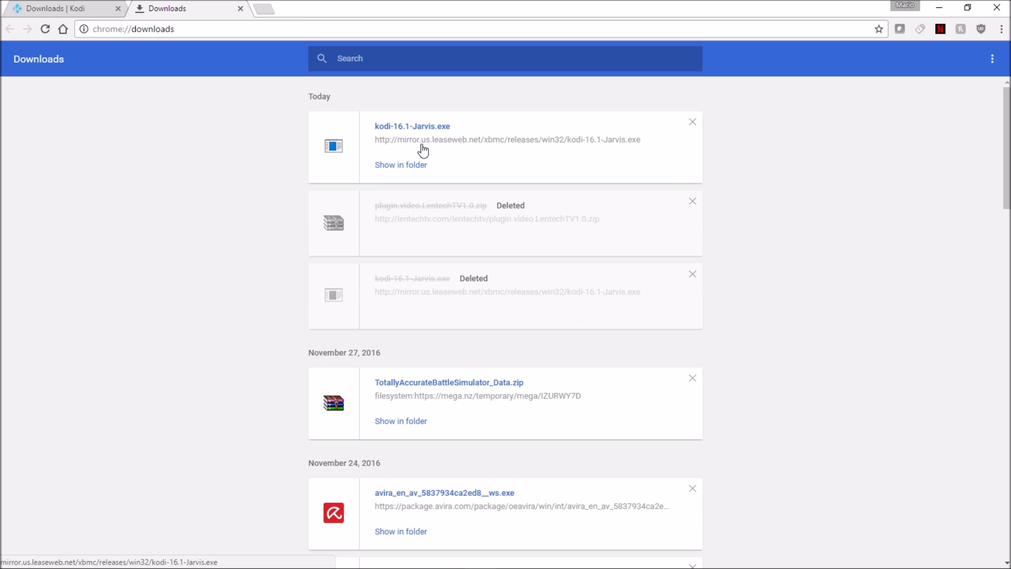
pyautogui.click(428, 126)
pyautogui.click(569, 375)
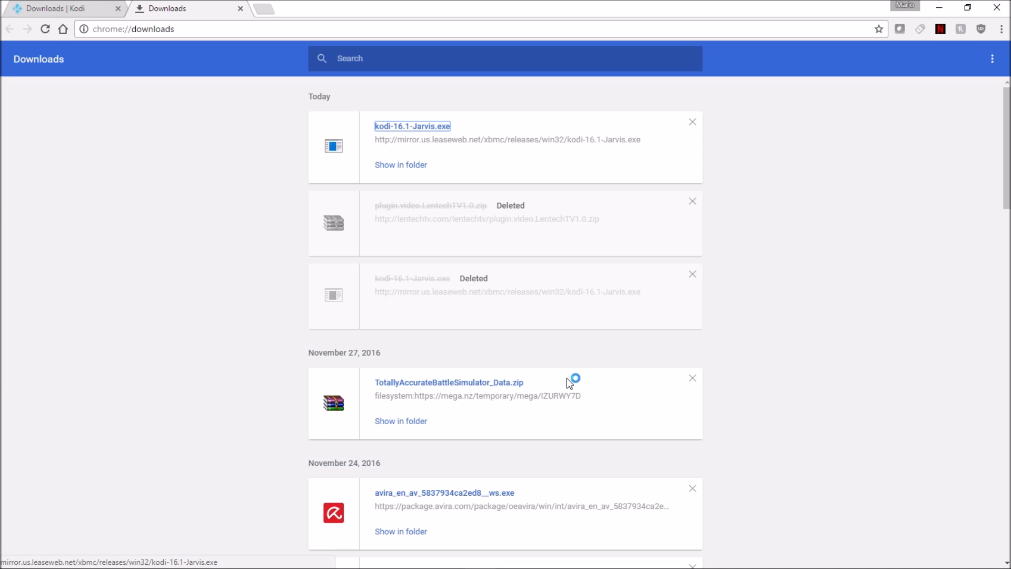
# - Install Kodi with default components into Program Files (x86)\Kodi, finishing without running it
pyautogui.click(584, 395)
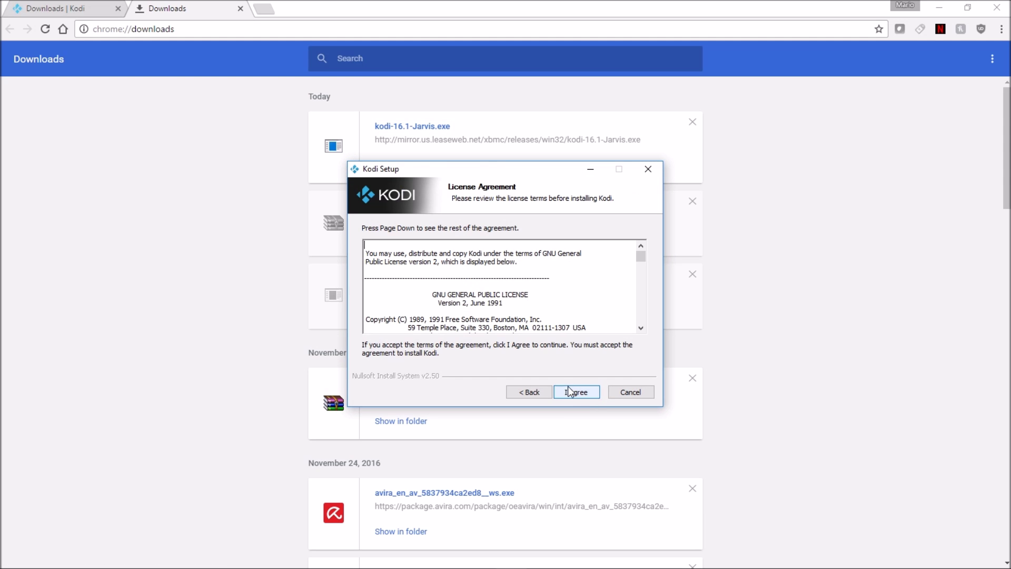
pyautogui.click(577, 392)
pyautogui.click(570, 392)
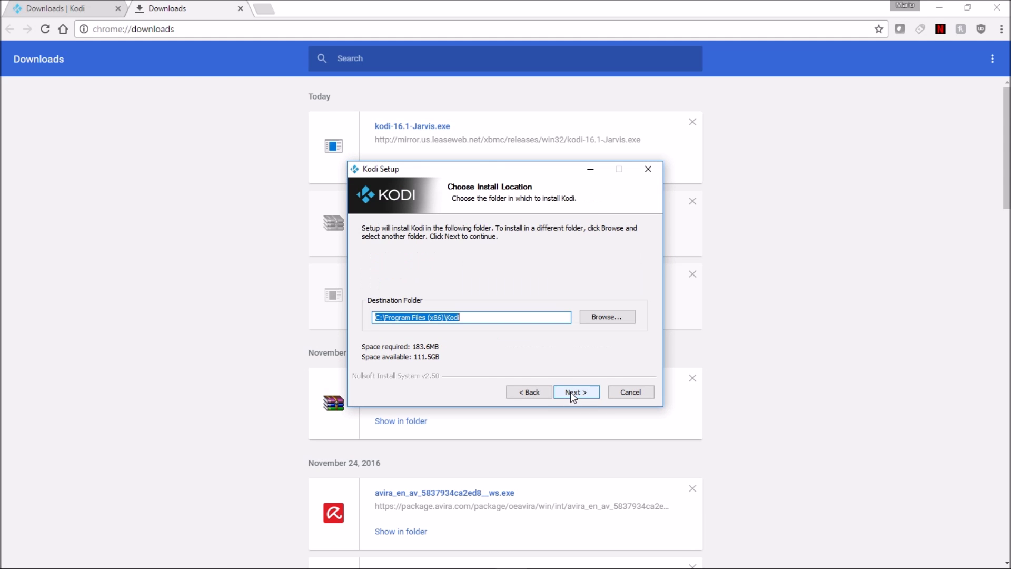
pyautogui.click(570, 391)
pyautogui.click(582, 392)
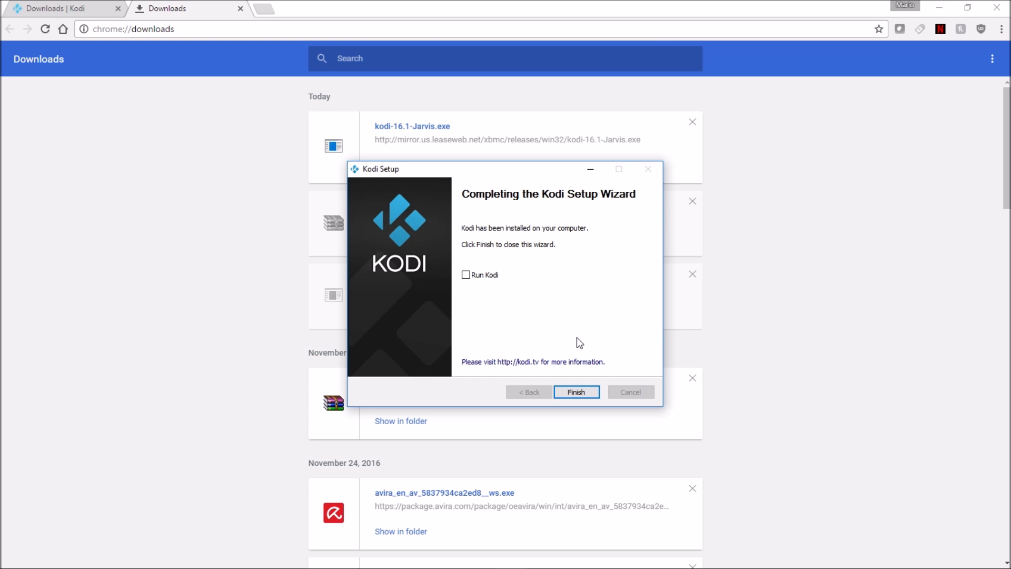
pyautogui.click(596, 393)
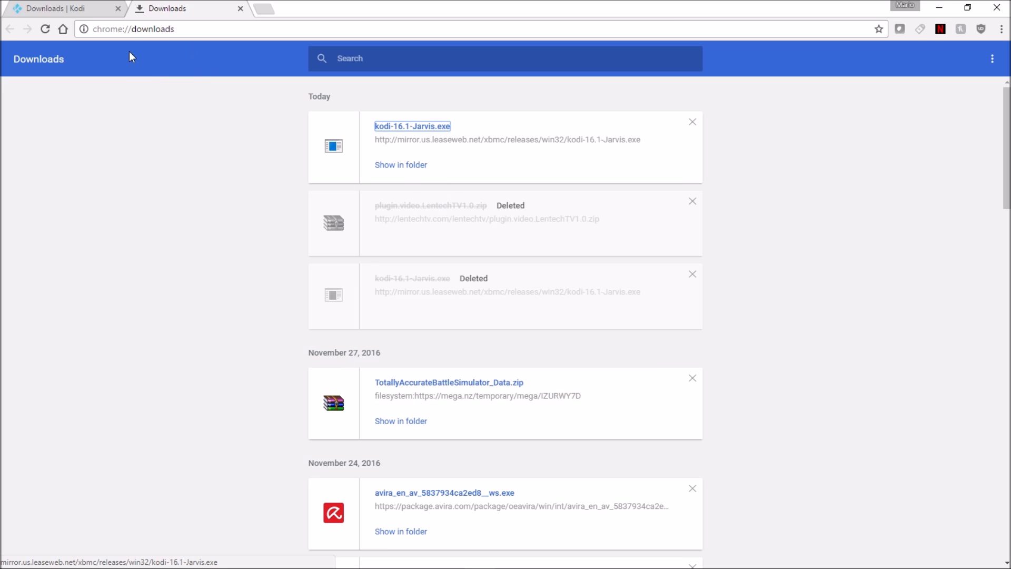
# - Download the plugin.video.LentechTV zip from lentechtv.com/lentechtv, then minimize Chrome
pyautogui.click(137, 34)
pyautogui.write('lentechtv.com')
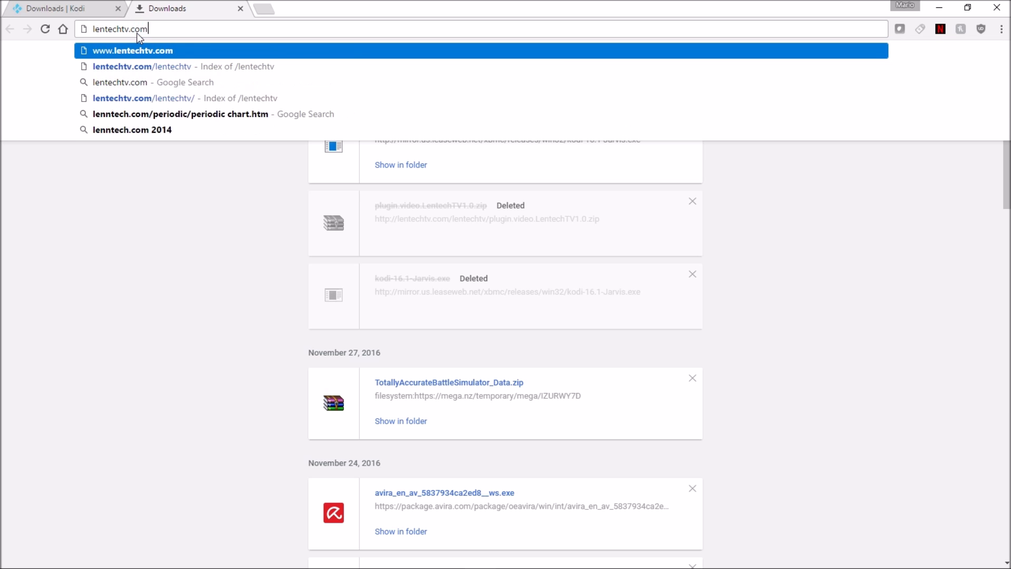
pyautogui.write('/lenc')
pyautogui.press('BackSpace')
pyautogui.write('techtv')
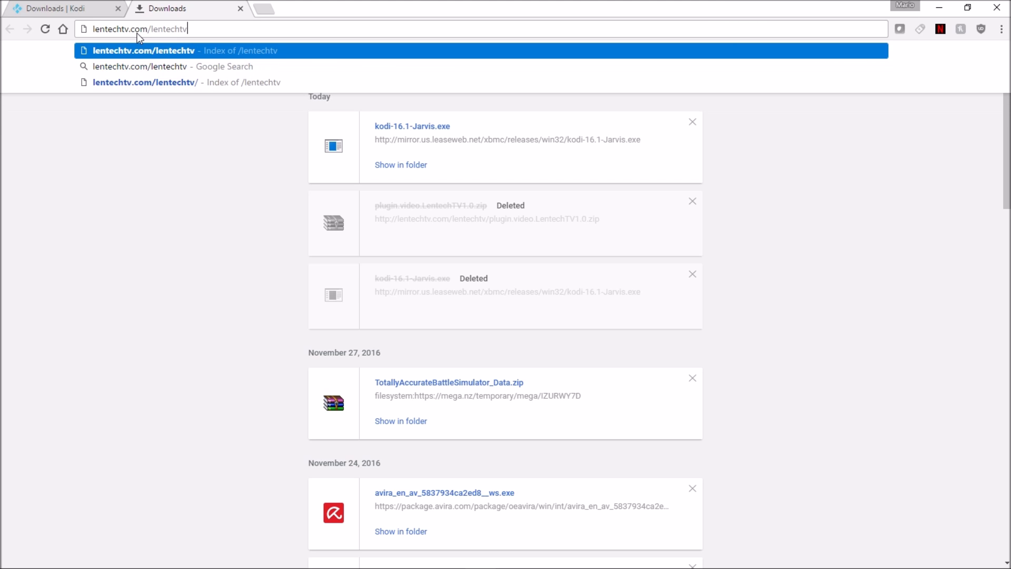
pyautogui.press('Return')
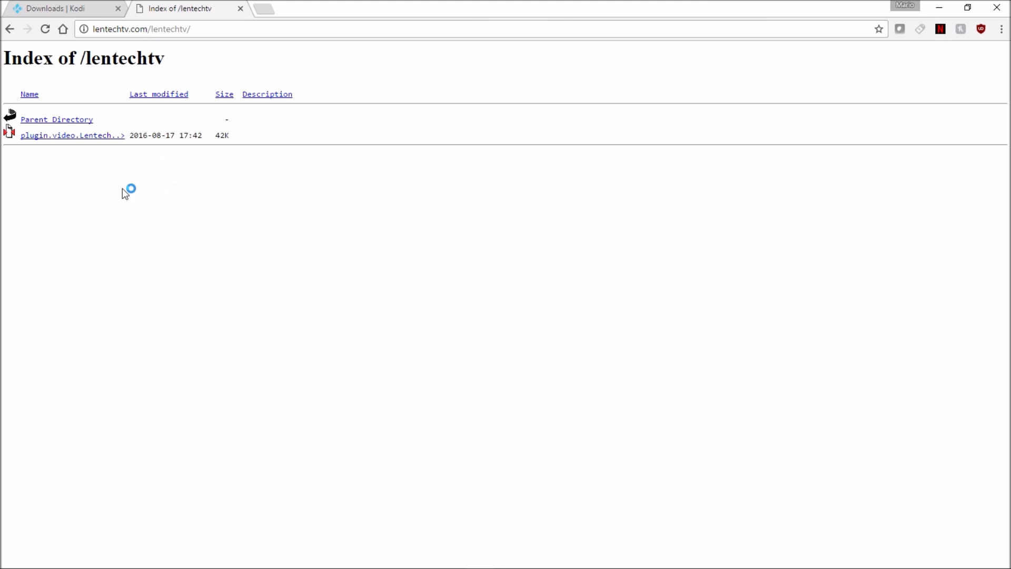
pyautogui.click(56, 137)
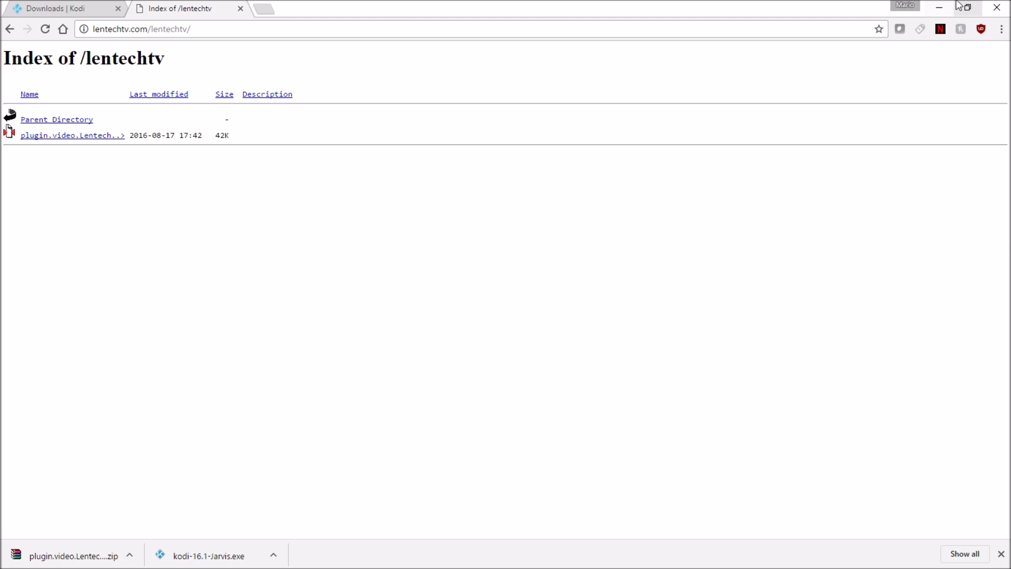
pyautogui.click(939, 6)
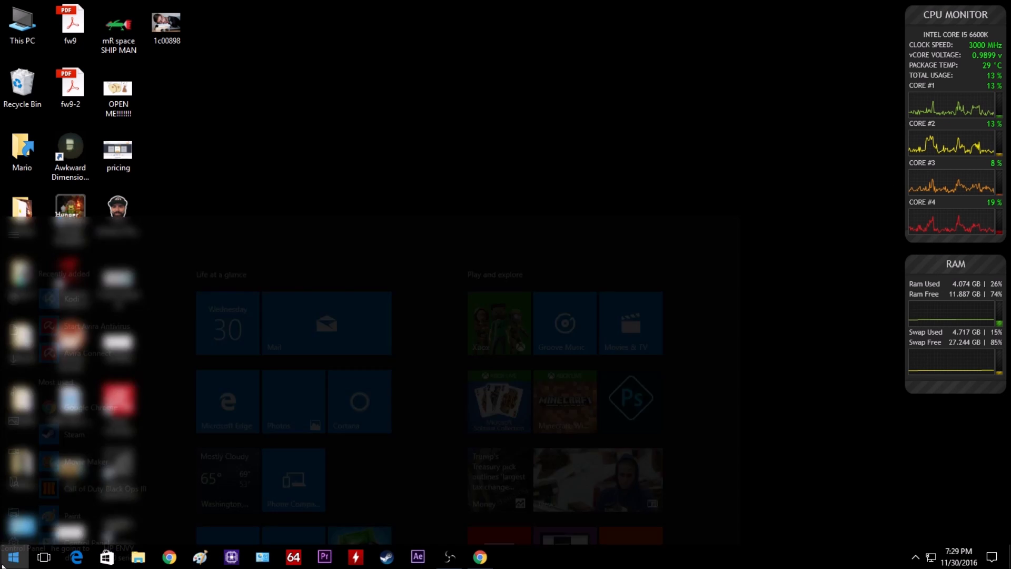
# - Launch IPVanish from the Start menu so it connects to a New York server
pyautogui.press('super')
pyautogui.scroll(-10, 105, 421)
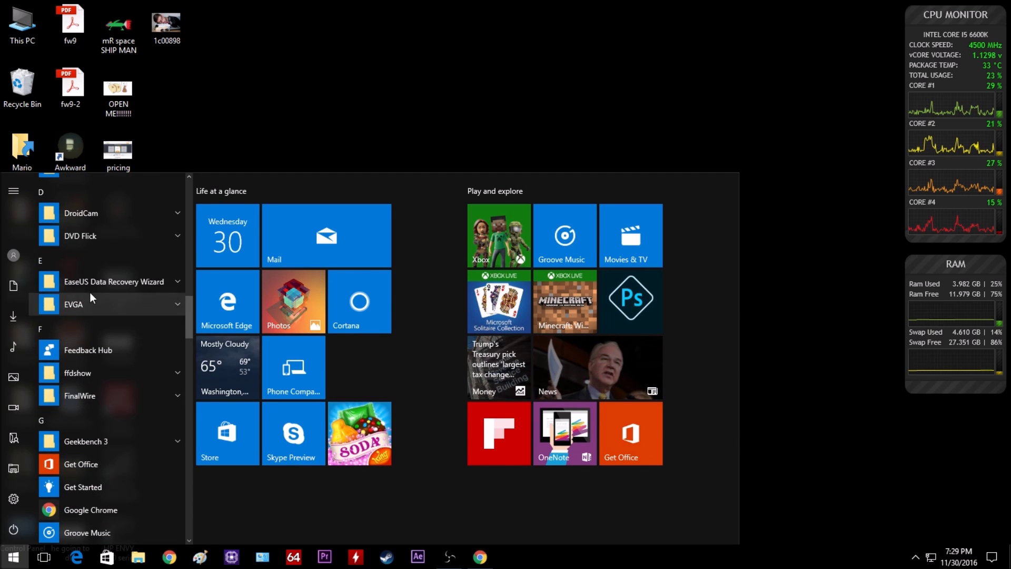
pyautogui.scroll(-6, 95, 305)
pyautogui.click(111, 339)
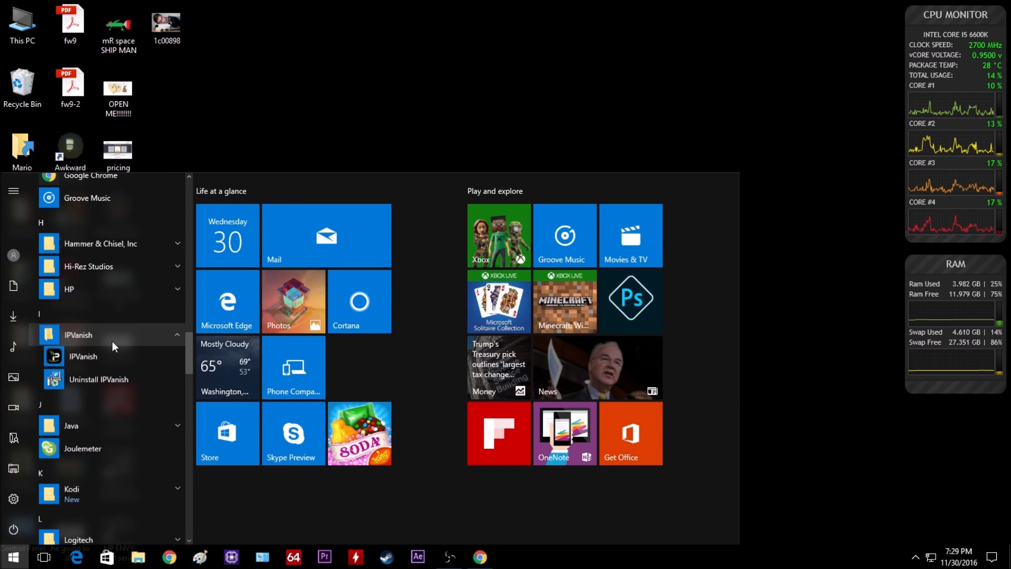
pyautogui.click(80, 357)
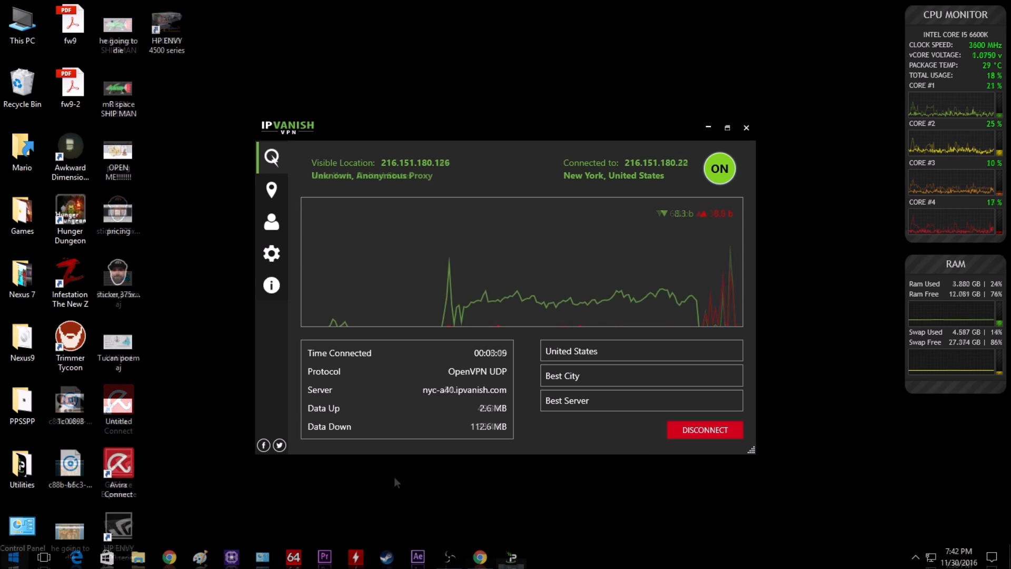
pyautogui.press('super')
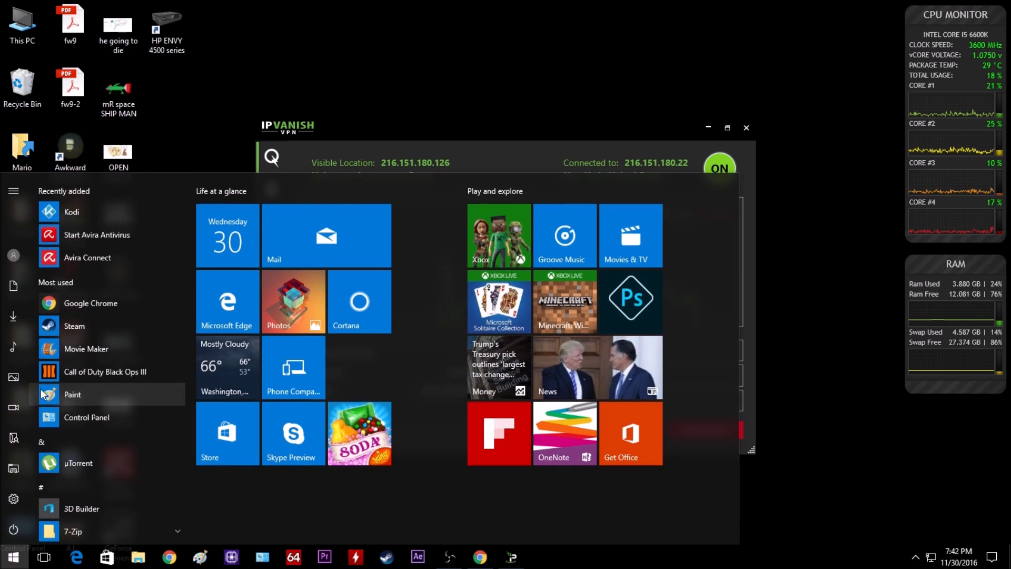
# - Launch Kodi and install plugin.video.LentechTV1.0.zip from E:\Downloads via Install from zip file
pyautogui.click(79, 211)
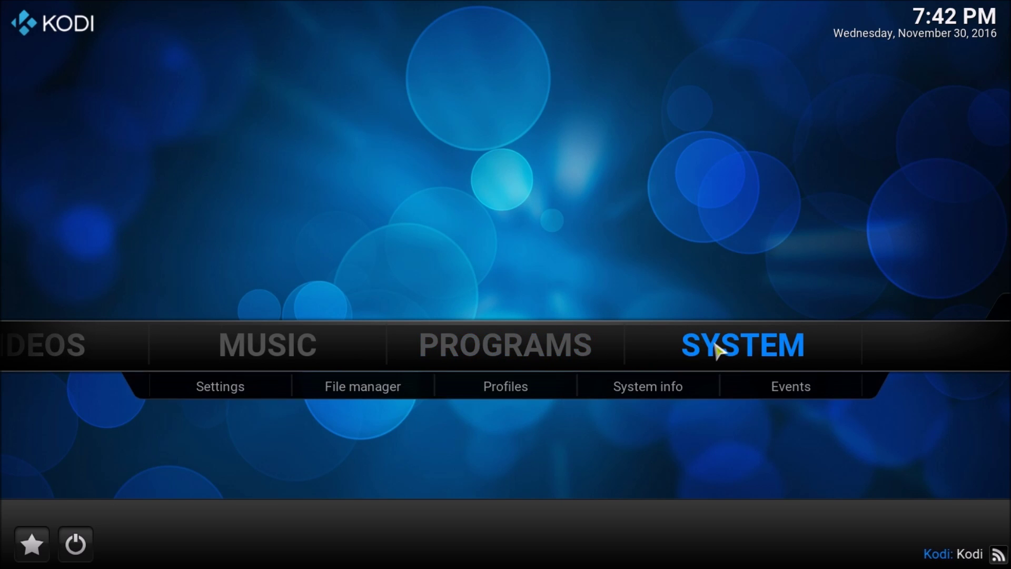
pyautogui.click(719, 351)
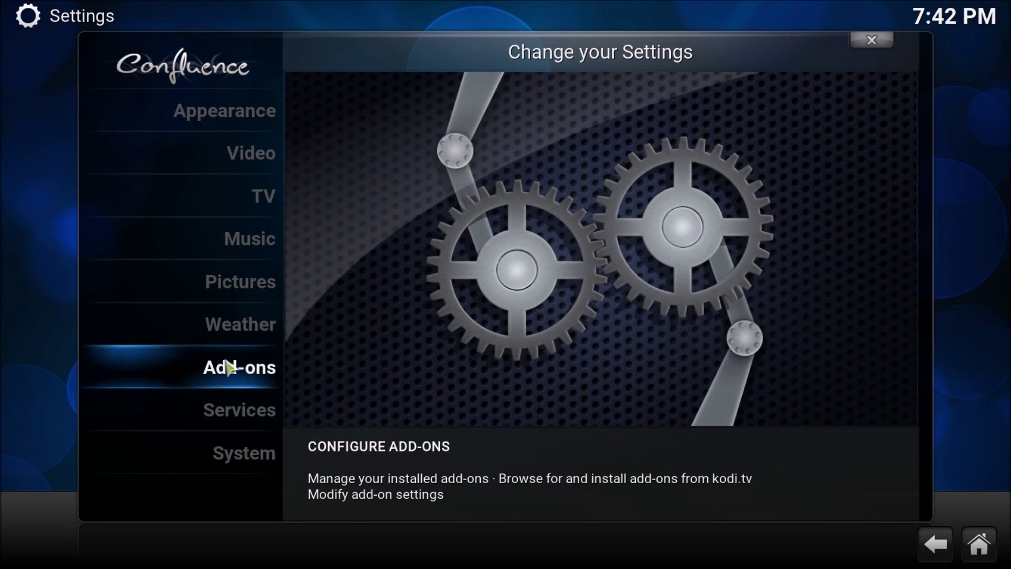
pyautogui.click(270, 376)
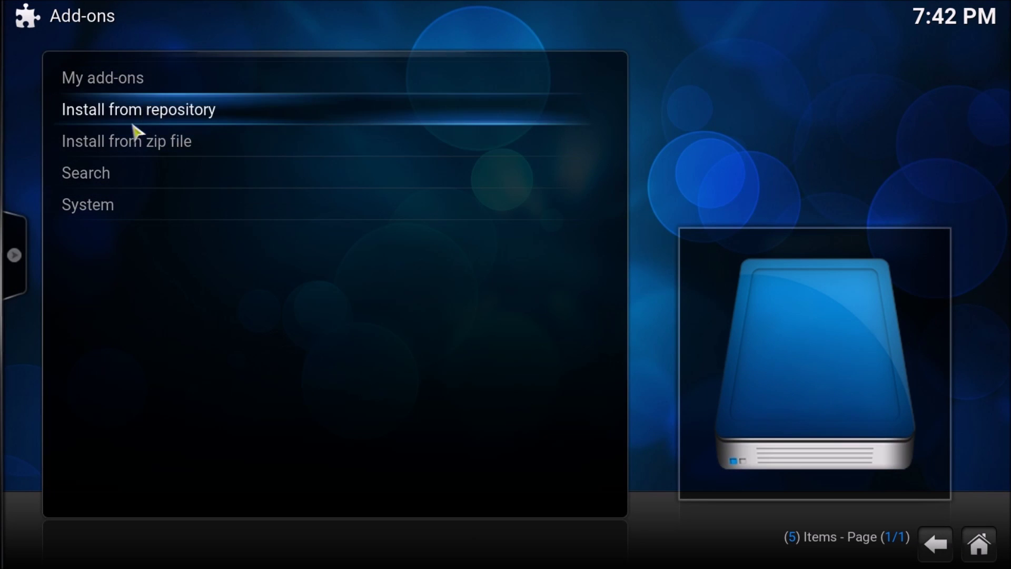
pyautogui.click(162, 151)
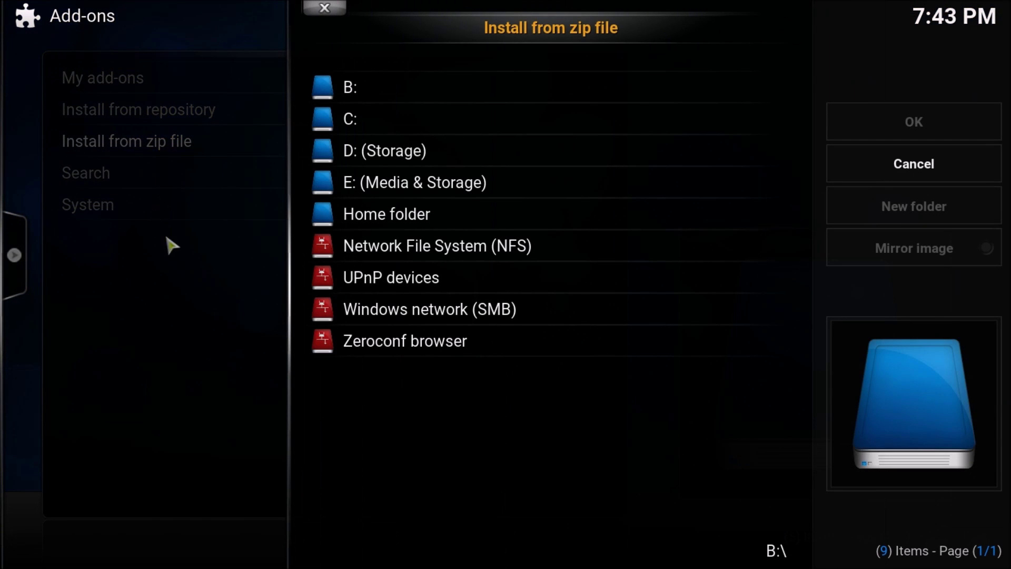
pyautogui.click(389, 209)
pyautogui.click(419, 192)
pyautogui.scroll(-8, 411, 221)
pyautogui.scroll(-20, 406, 246)
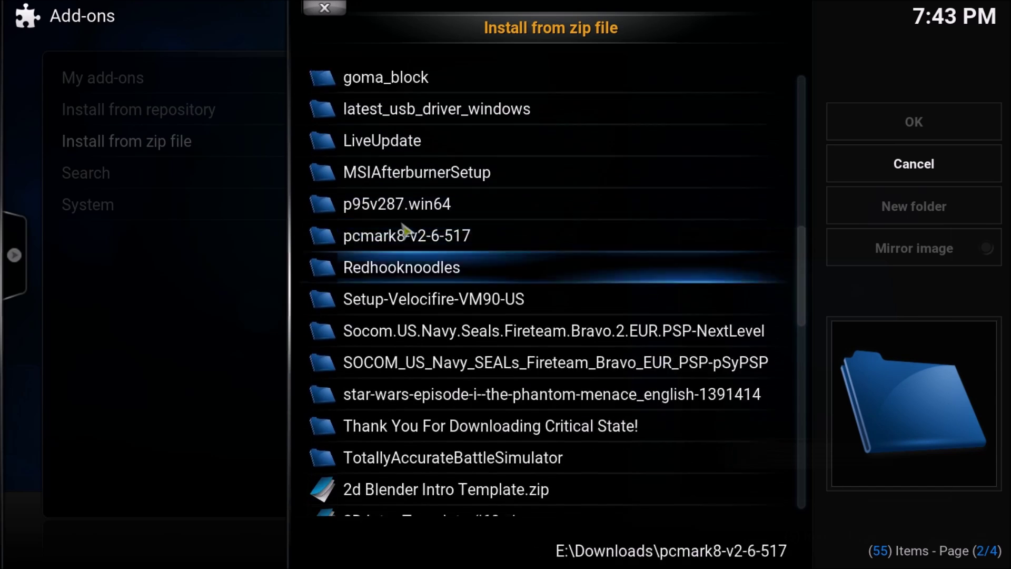
pyautogui.scroll(-3, 401, 227)
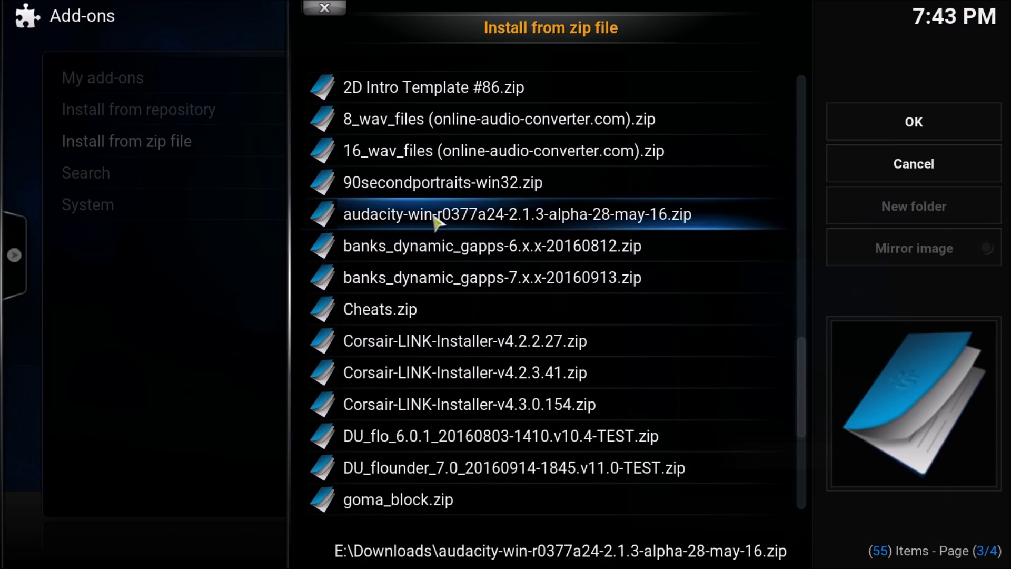
pyautogui.scroll(-10, 427, 351)
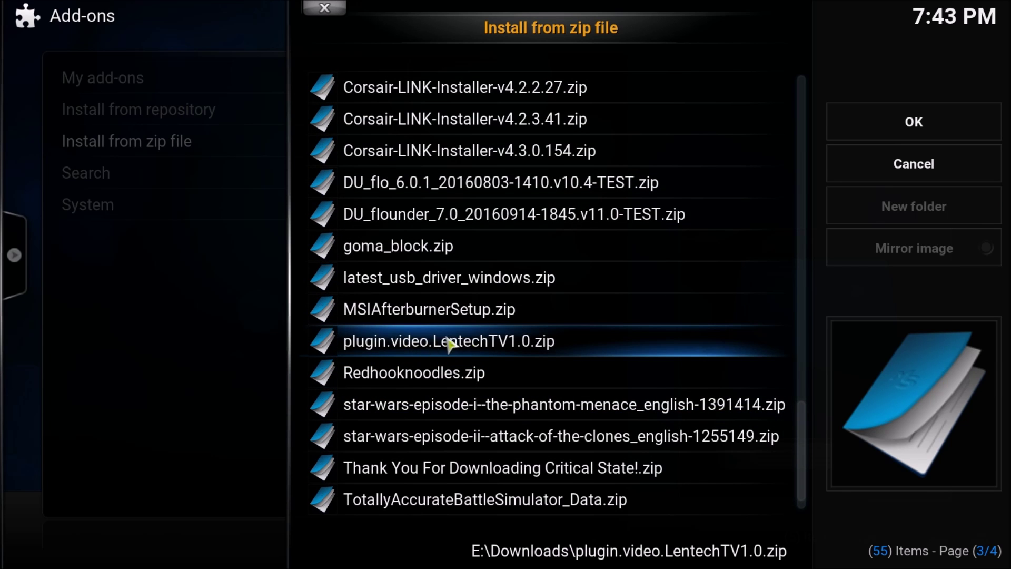
pyautogui.click(448, 343)
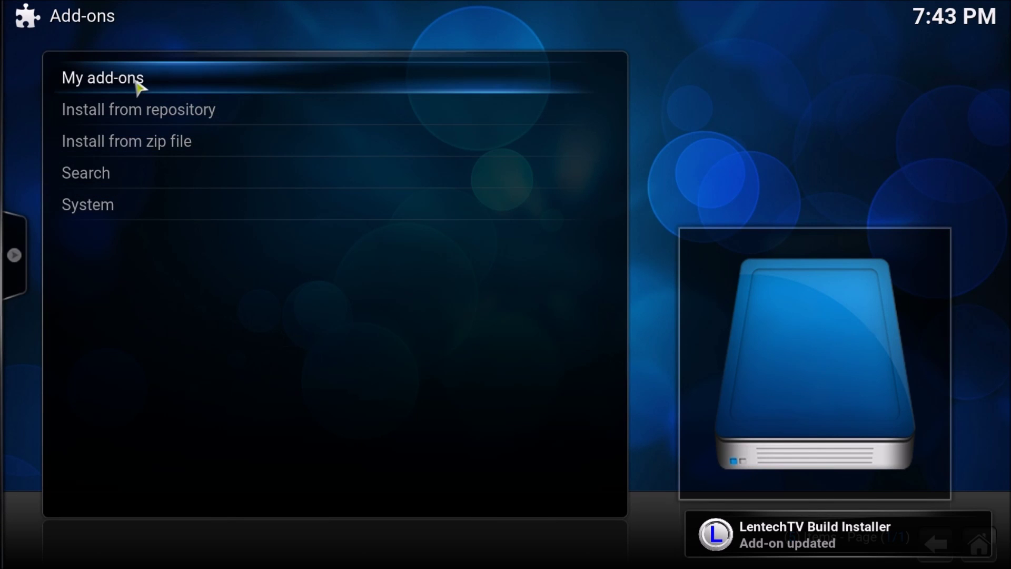
# - Open LentechTV Build Installer from My add-ons > All
pyautogui.click(136, 83)
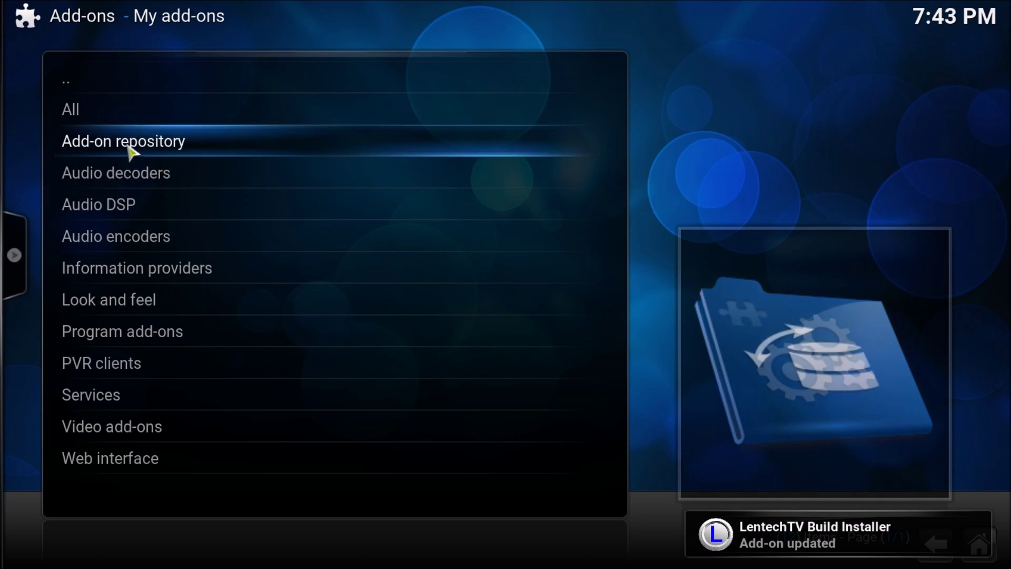
pyautogui.click(129, 117)
pyautogui.scroll(-12, 208, 316)
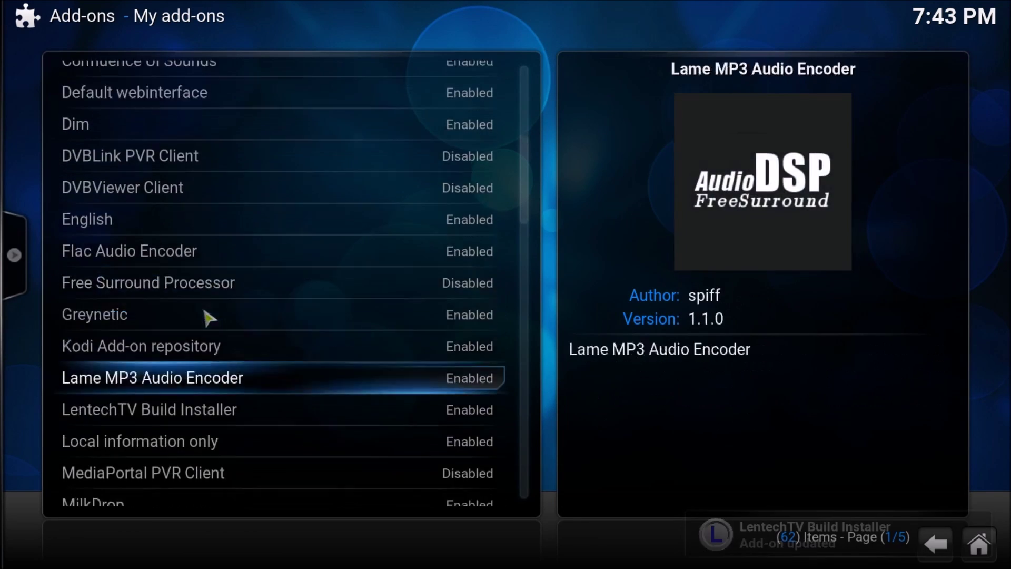
pyautogui.scroll(-1, 169, 304)
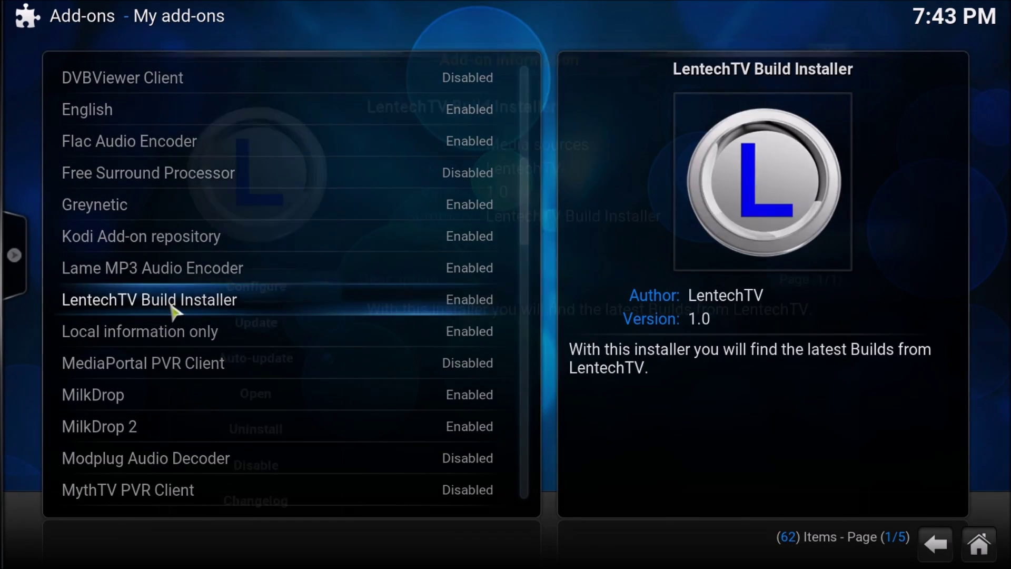
pyautogui.click(169, 310)
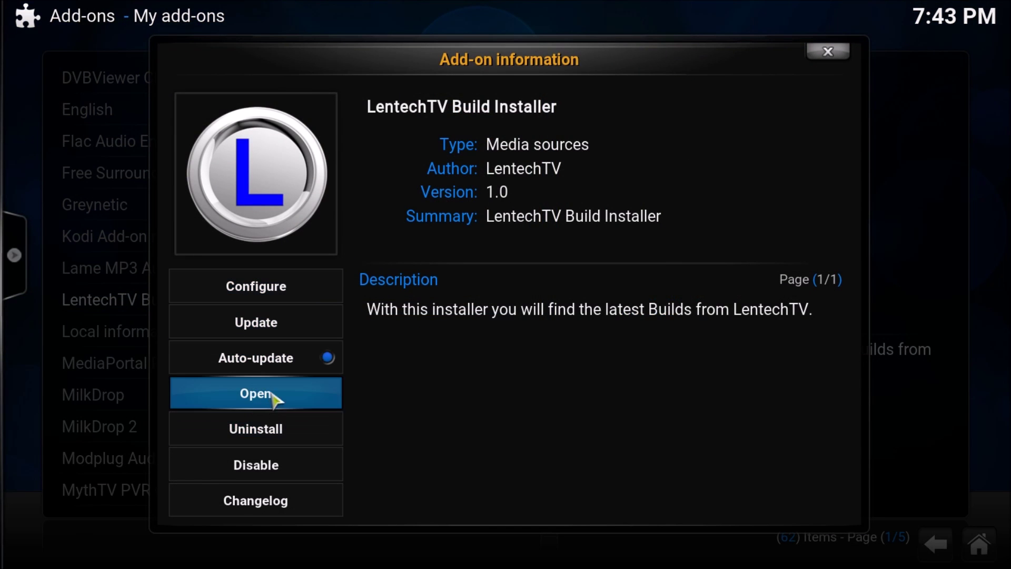
pyautogui.click(244, 393)
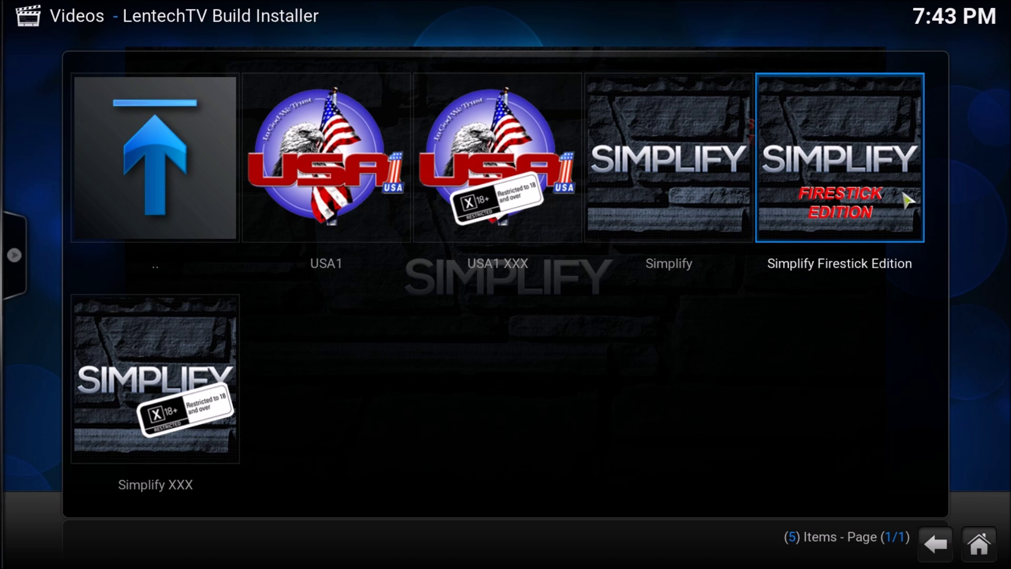
# - Install the Simplify build, acknowledge download complete and force-close Kodi
pyautogui.click(652, 199)
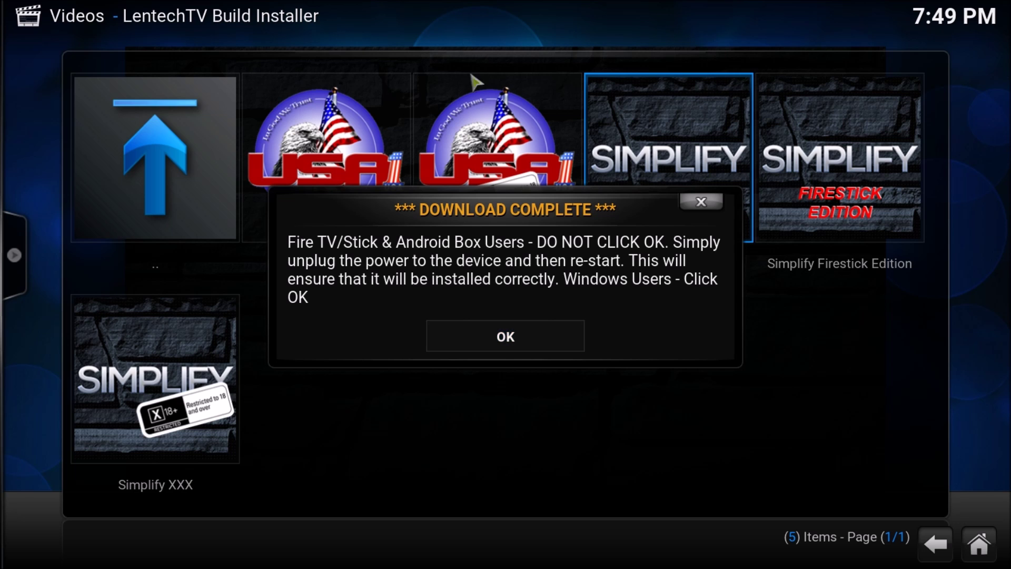
pyautogui.click(508, 337)
pyautogui.click(422, 345)
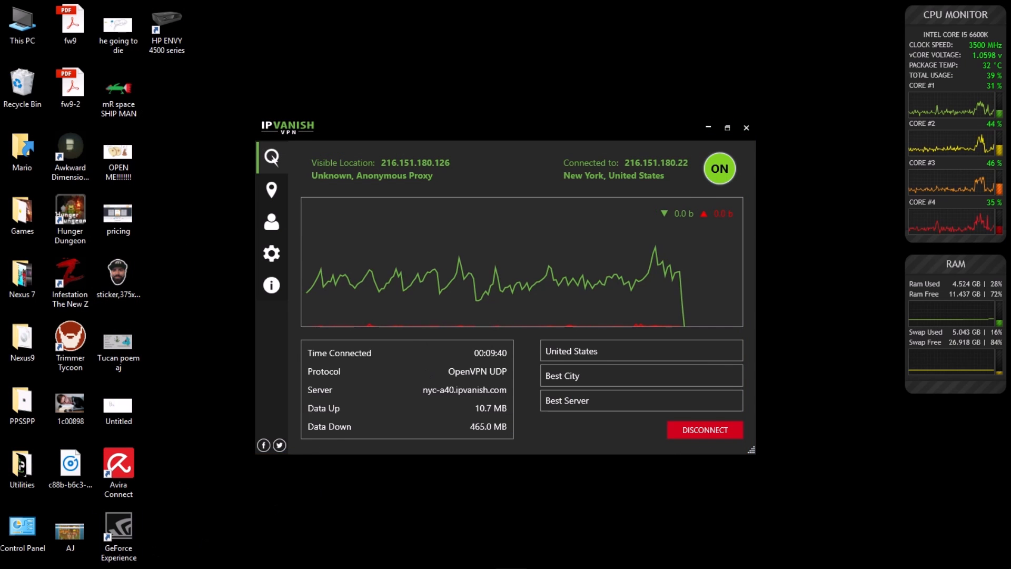
pyautogui.click(14, 558)
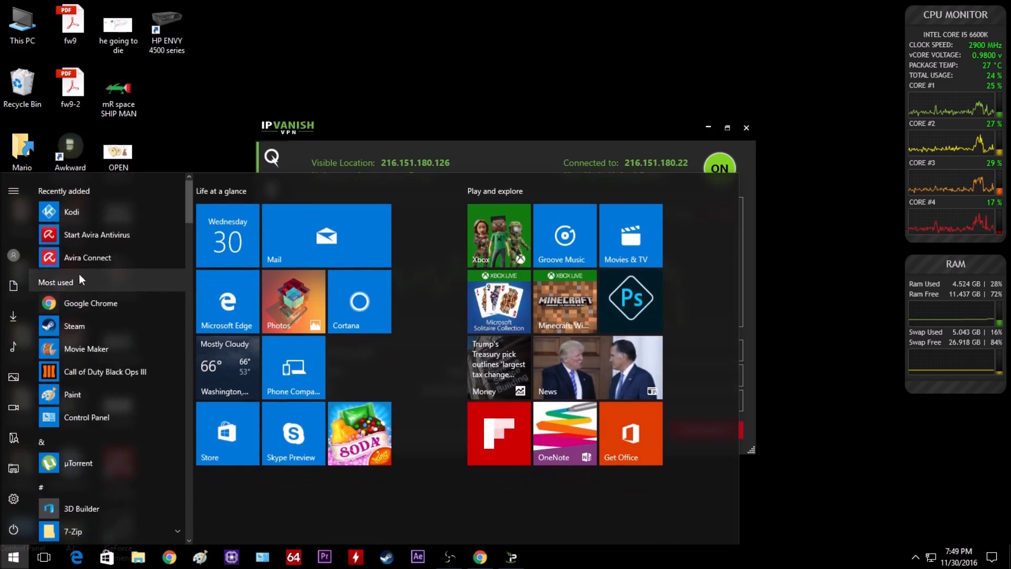
# - Relaunch Kodi, keep SportsDevil enabled, and return the Simplify main menu to MOVIES
pyautogui.click(88, 213)
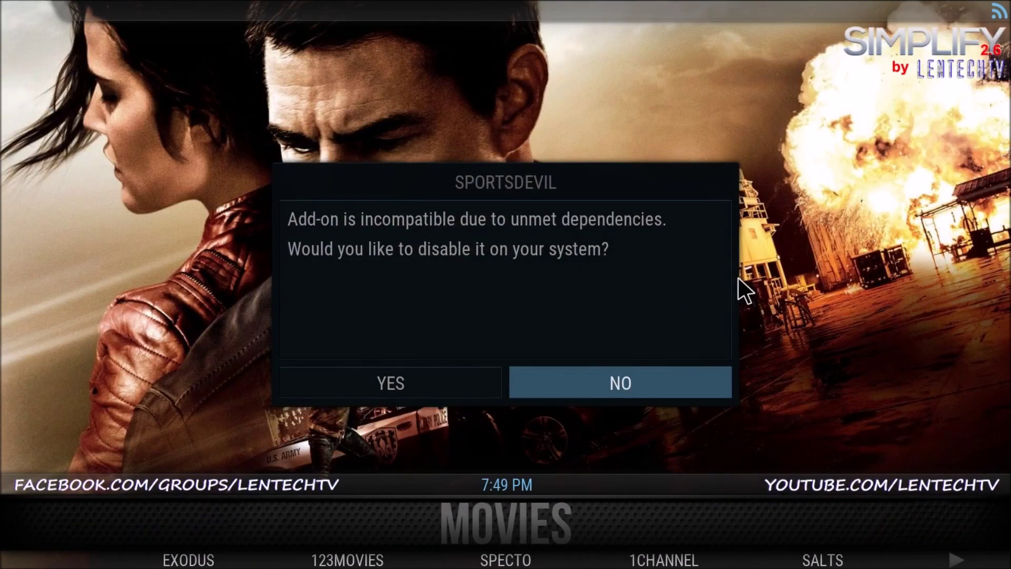
pyautogui.click(560, 381)
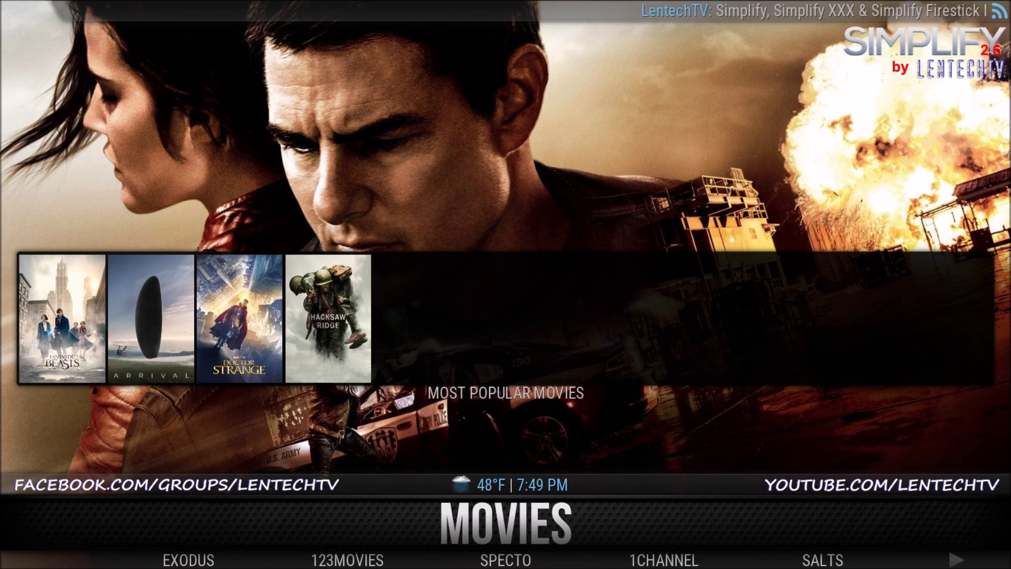
pyautogui.moveTo(549, 321)
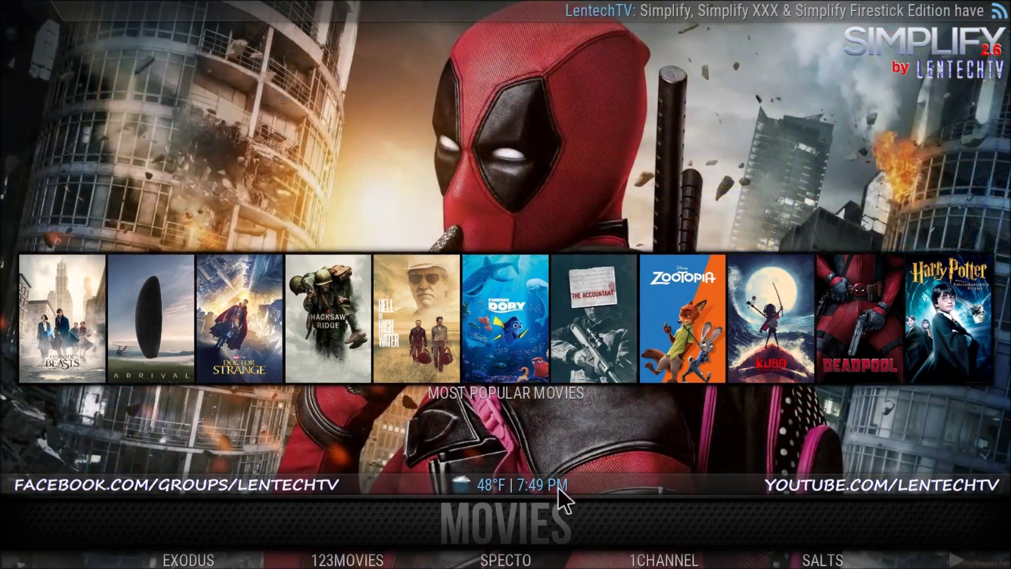
pyautogui.scroll(-1, 513, 513)
pyautogui.scroll(2, 492, 508)
pyautogui.scroll(-1, 493, 510)
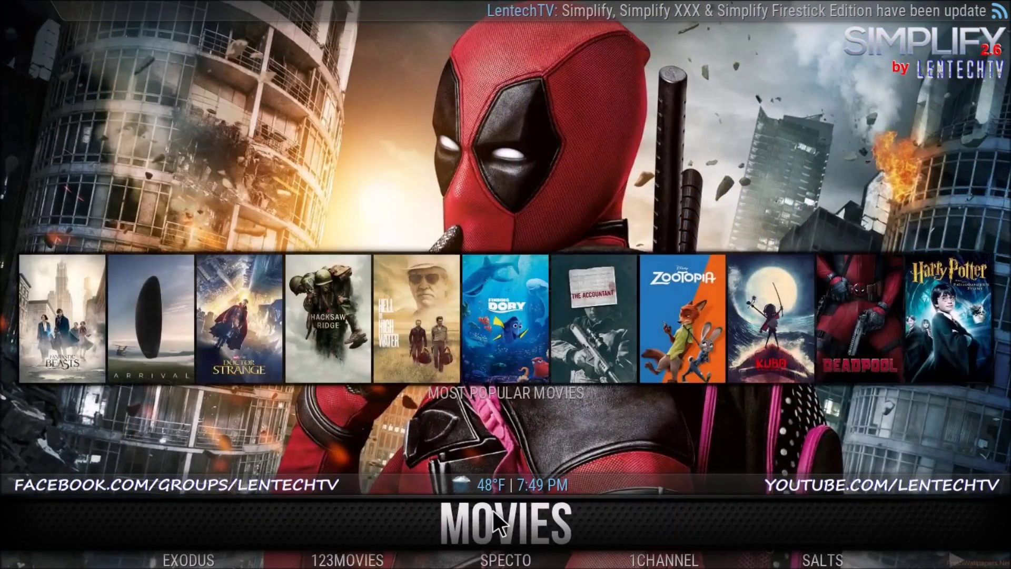
pyautogui.scroll(1, 492, 508)
pyautogui.scroll(1, 493, 511)
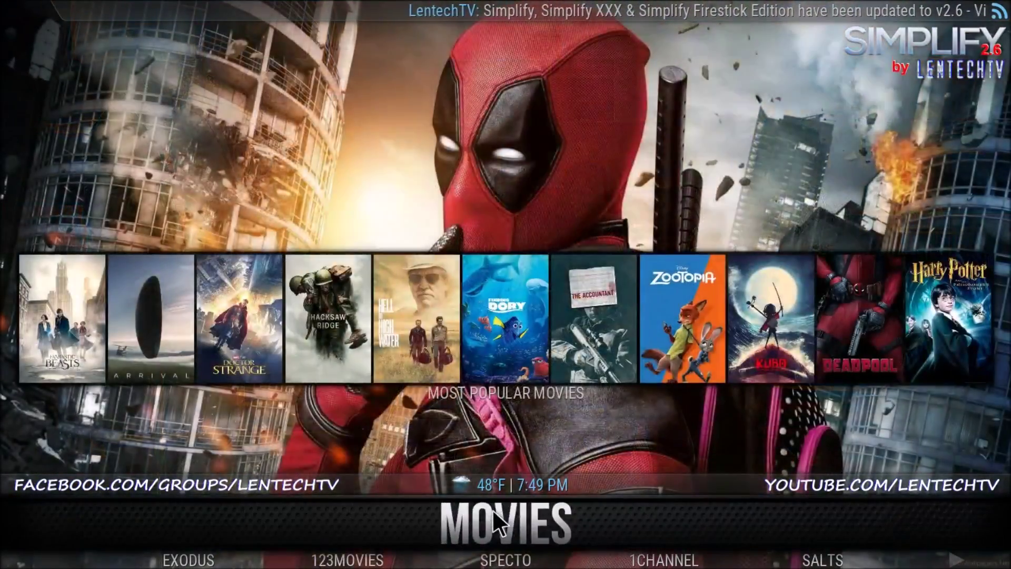
pyautogui.scroll(-2, 492, 511)
pyautogui.scroll(-1, 492, 510)
pyautogui.scroll(2, 493, 511)
pyautogui.scroll(3, 492, 510)
pyautogui.scroll(-1, 493, 510)
pyautogui.scroll(-1, 469, 513)
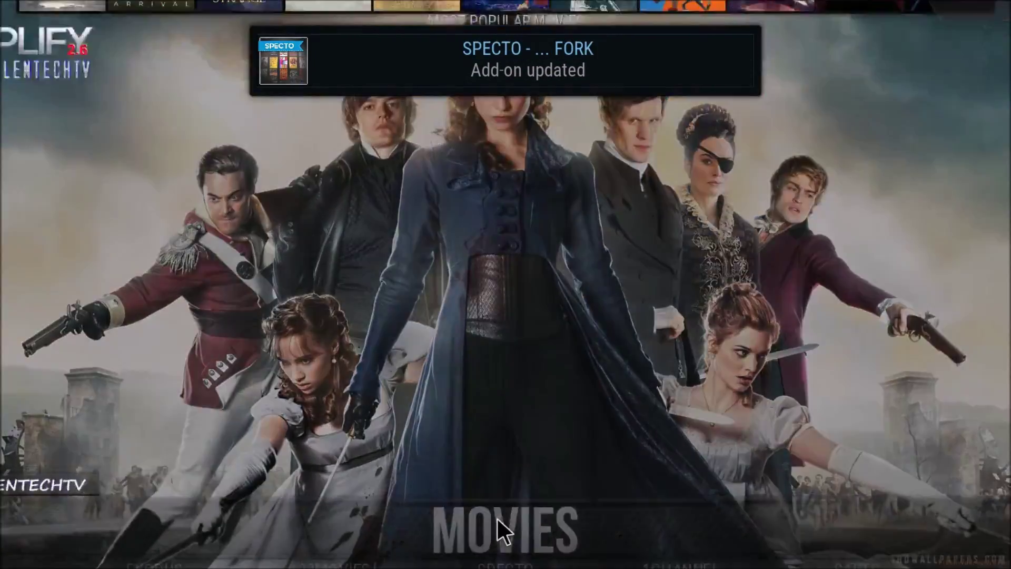
# - Open Exodus under Movies and search for 'gravity'
pyautogui.click(497, 517)
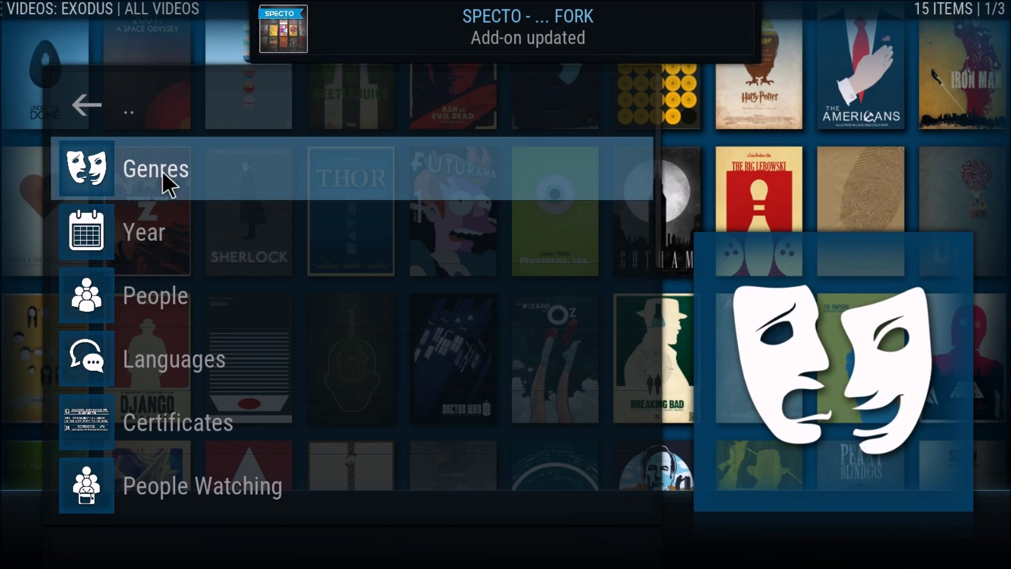
pyautogui.scroll(-1, 238, 181)
pyautogui.scroll(-8, 238, 181)
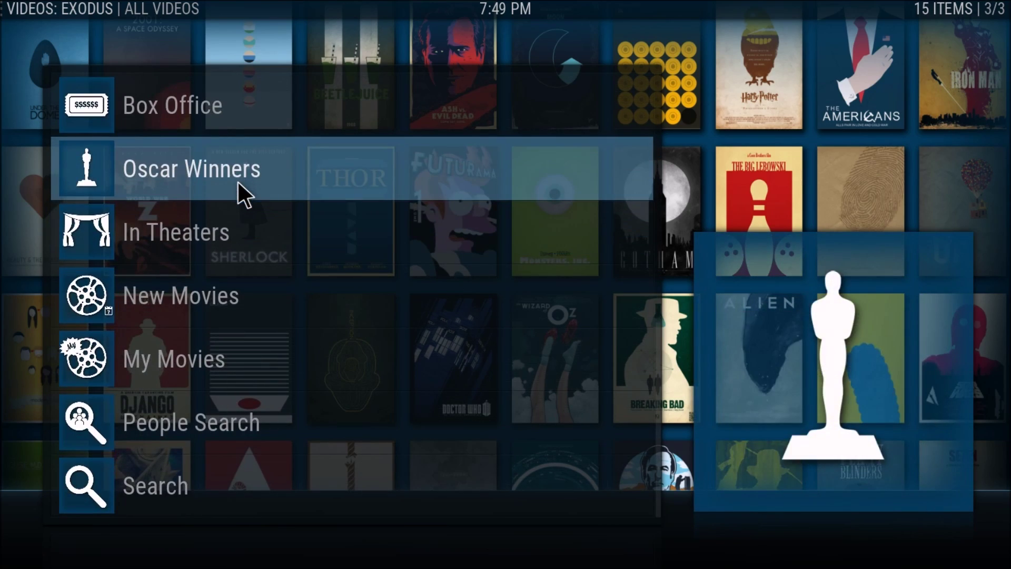
pyautogui.scroll(1, 238, 182)
pyautogui.scroll(-1, 238, 182)
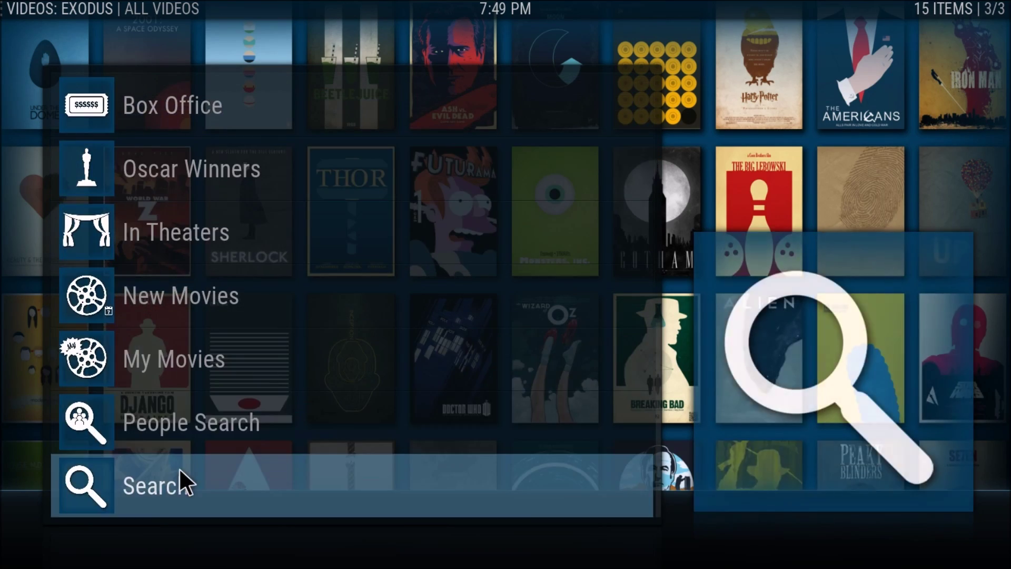
pyautogui.scroll(1, 179, 467)
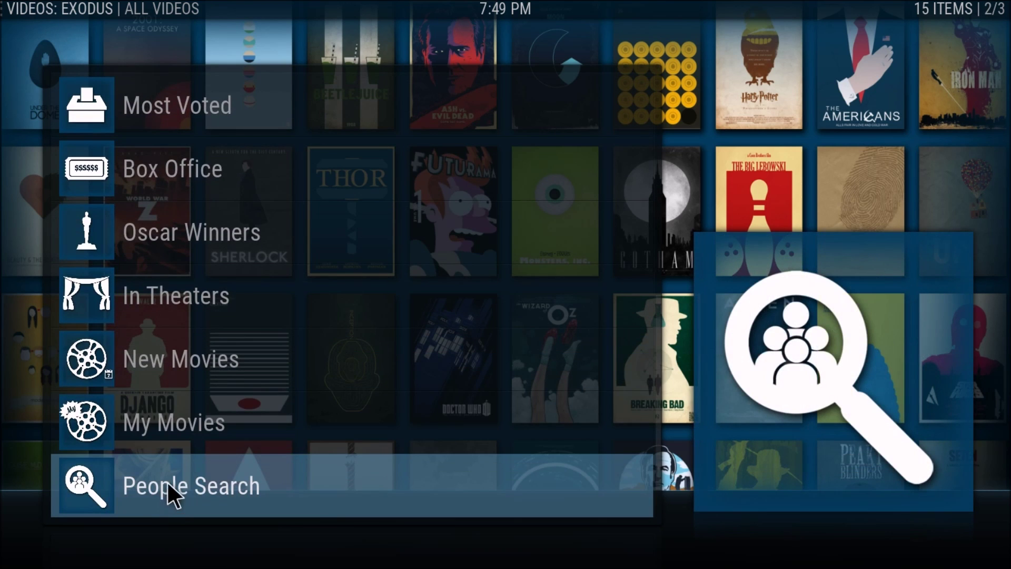
pyautogui.scroll(-1, 169, 476)
pyautogui.click(172, 474)
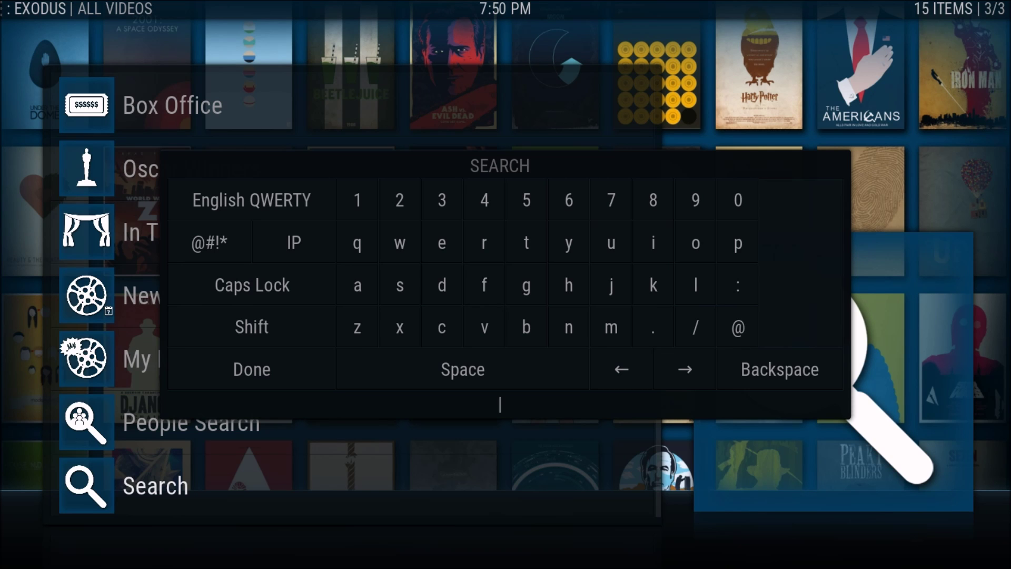
pyautogui.write('avity')
pyautogui.click(253, 379)
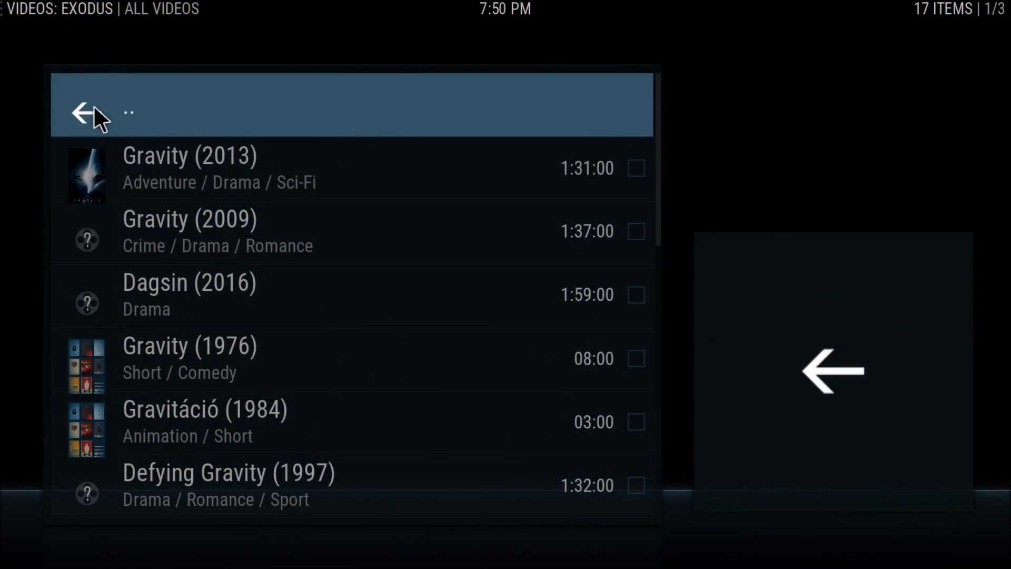
# - Browse the Exodus History genre movies
pyautogui.click(93, 104)
pyautogui.scroll(7, 289, 248)
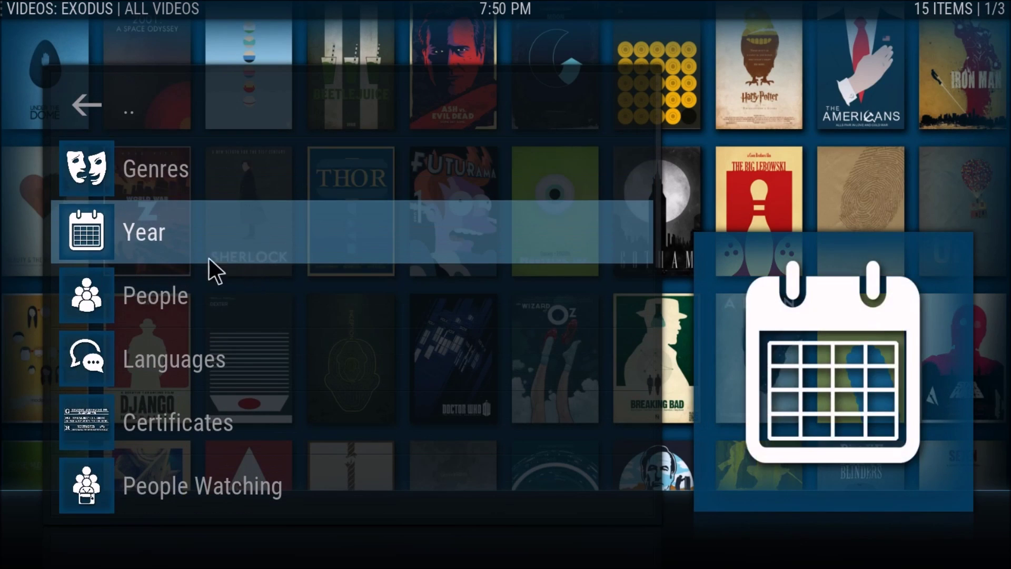
pyautogui.click(163, 155)
pyautogui.scroll(-8, 270, 216)
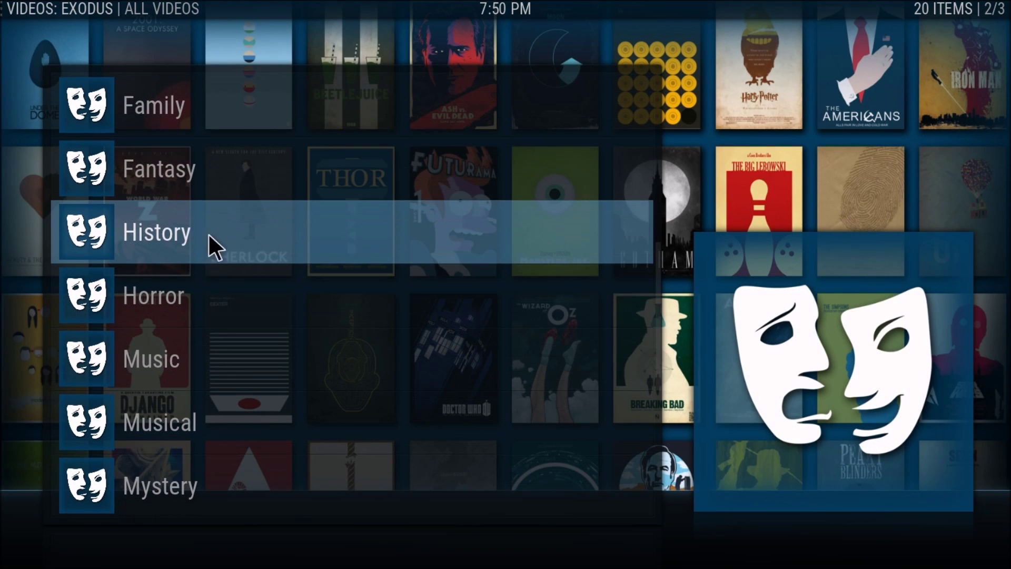
pyautogui.click(172, 233)
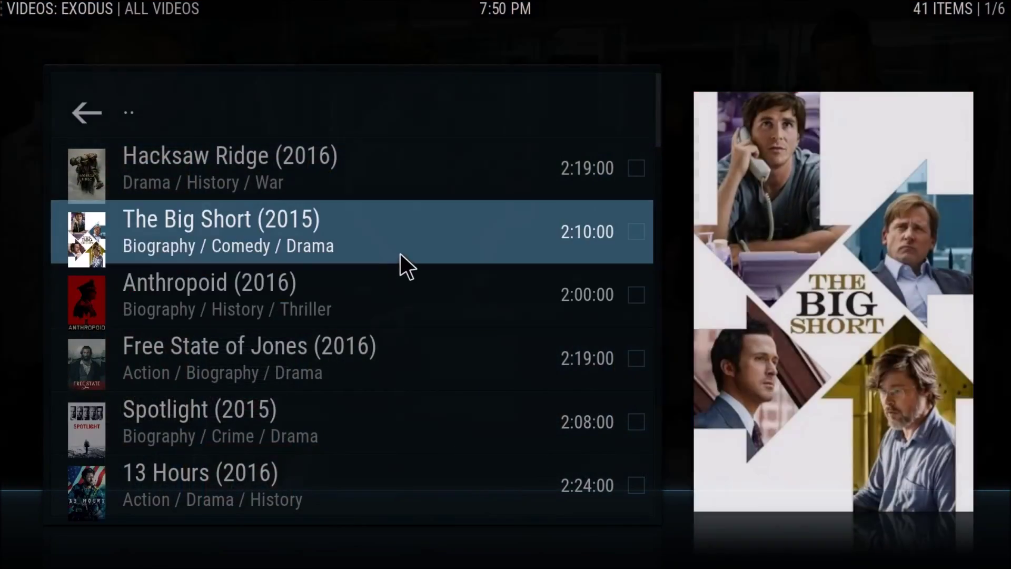
pyautogui.scroll(-4, 400, 254)
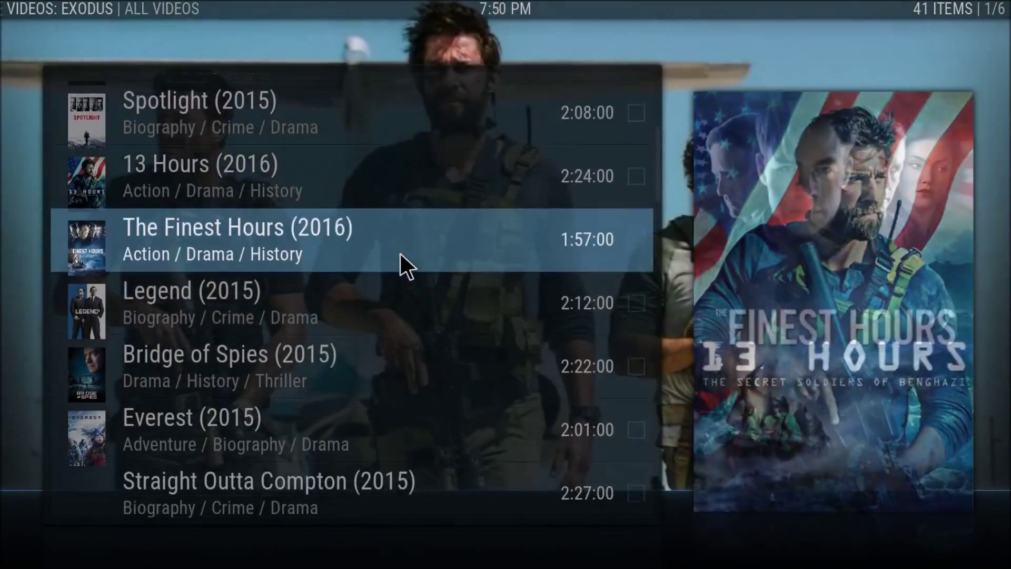
pyautogui.scroll(-3, 401, 254)
pyautogui.scroll(9, 397, 255)
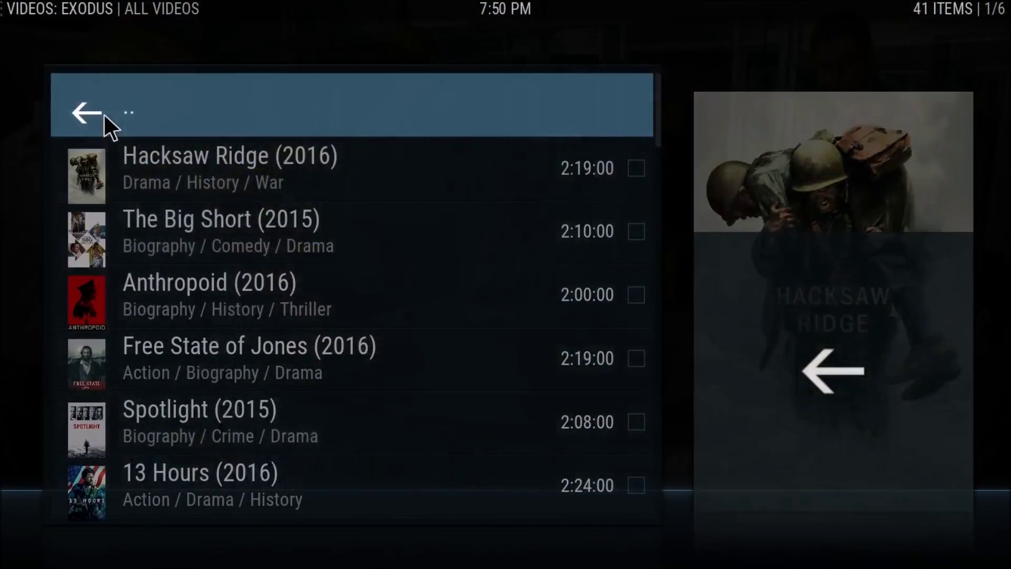
# - Return to the Exodus movie menu and browse the 41 movies from 2016
pyautogui.click(103, 114)
pyautogui.scroll(3, 153, 163)
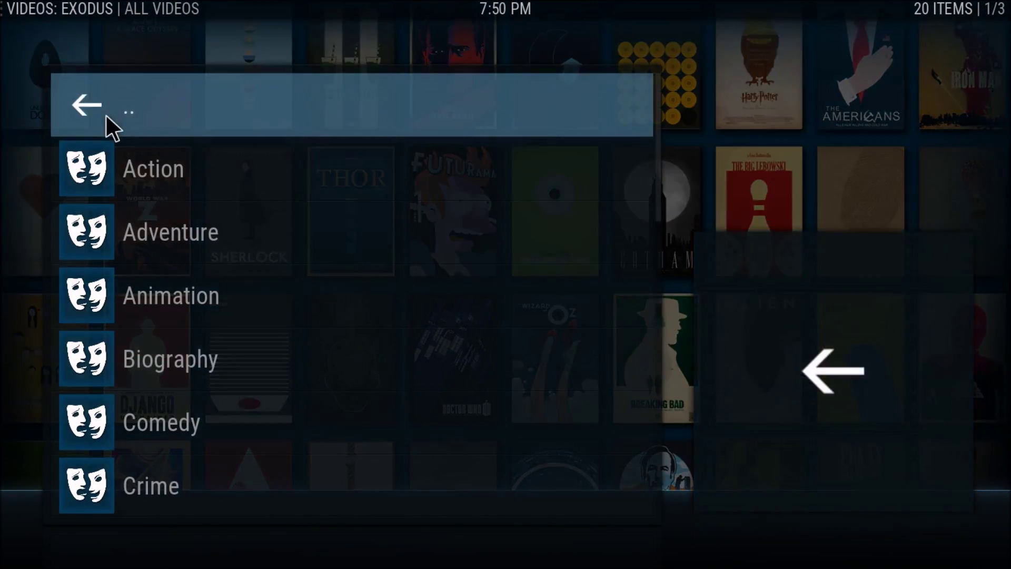
pyautogui.click(106, 114)
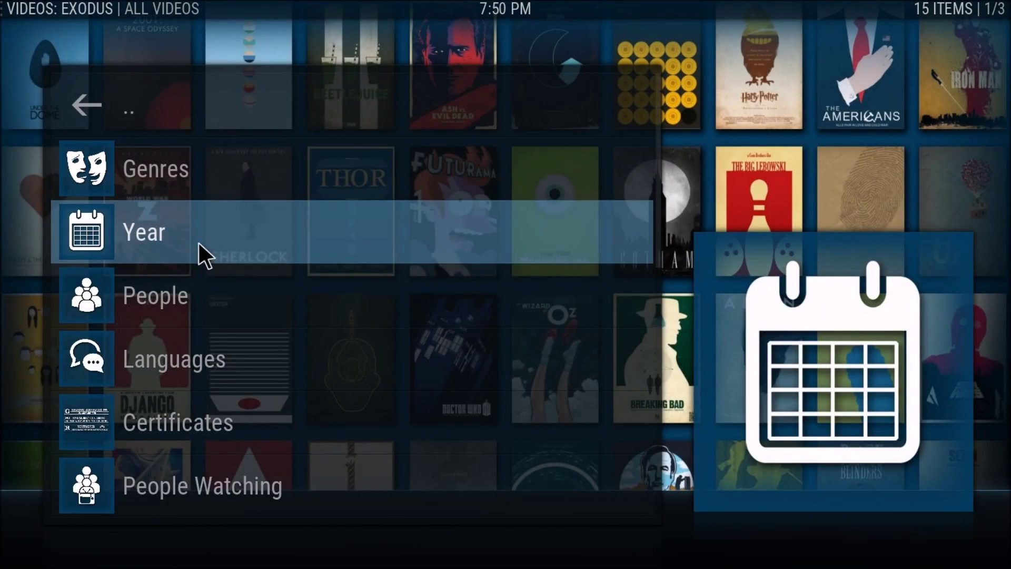
pyautogui.click(198, 255)
pyautogui.click(204, 191)
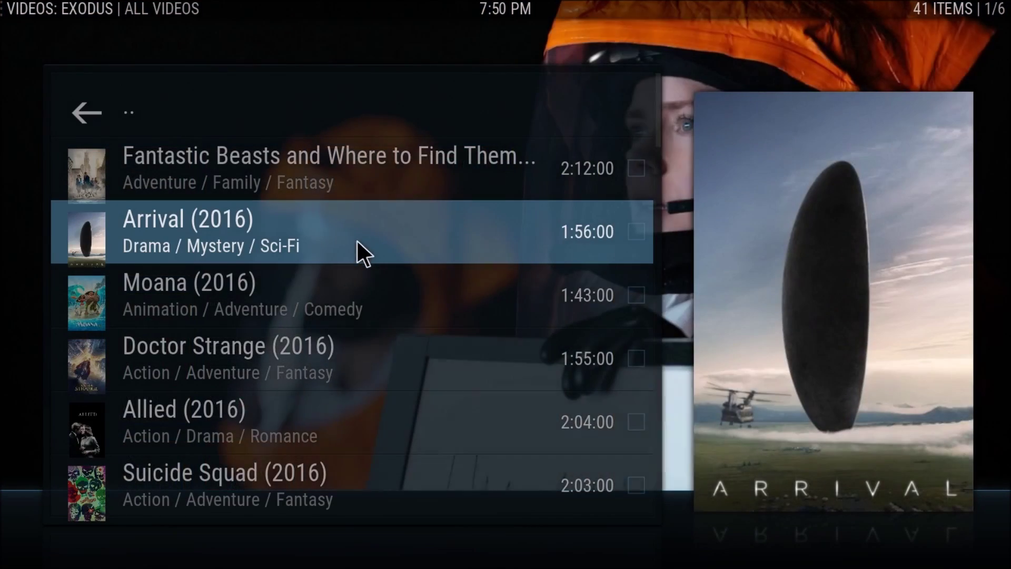
pyautogui.scroll(-8, 355, 252)
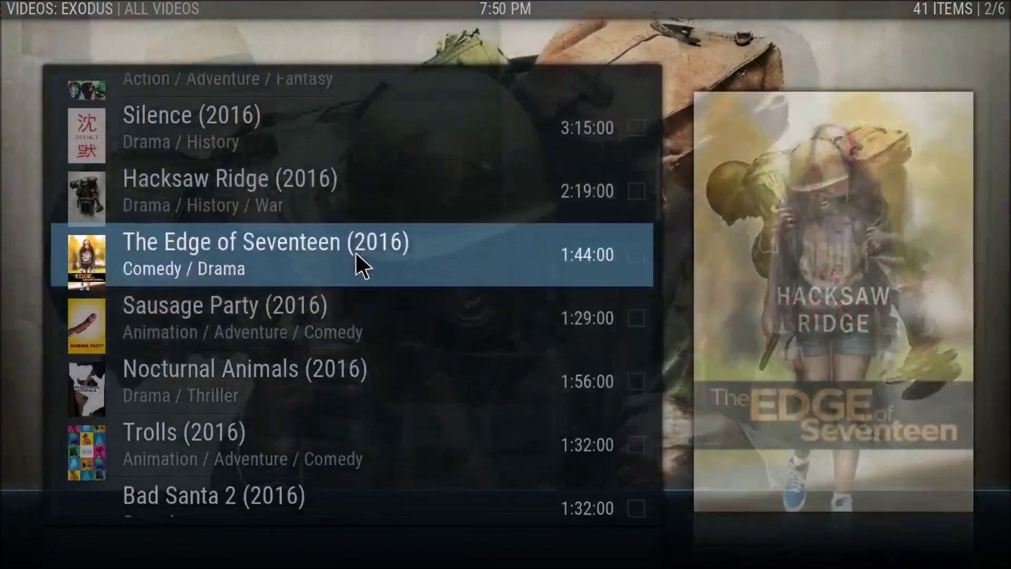
pyautogui.scroll(-8, 357, 252)
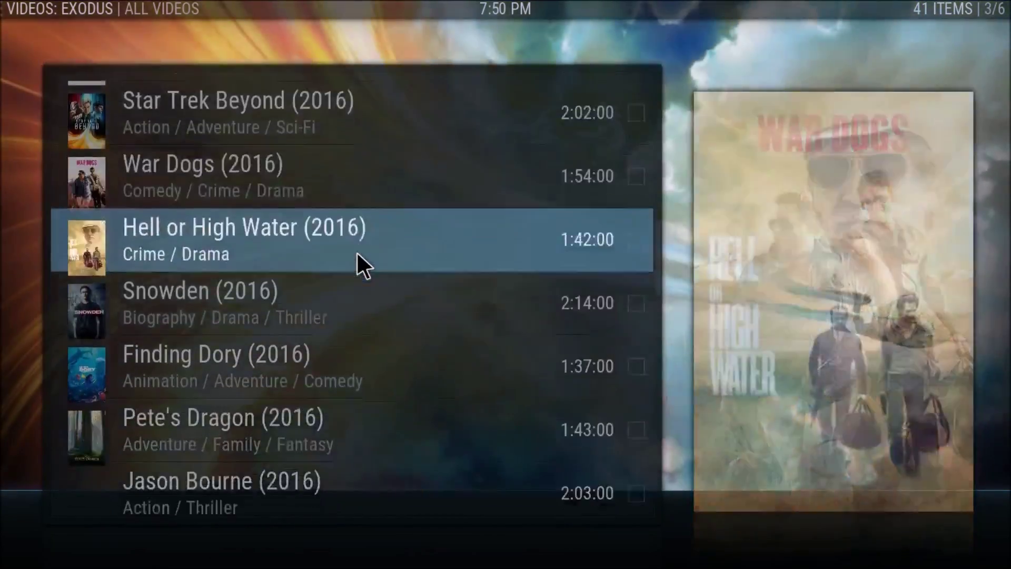
pyautogui.scroll(12, 357, 253)
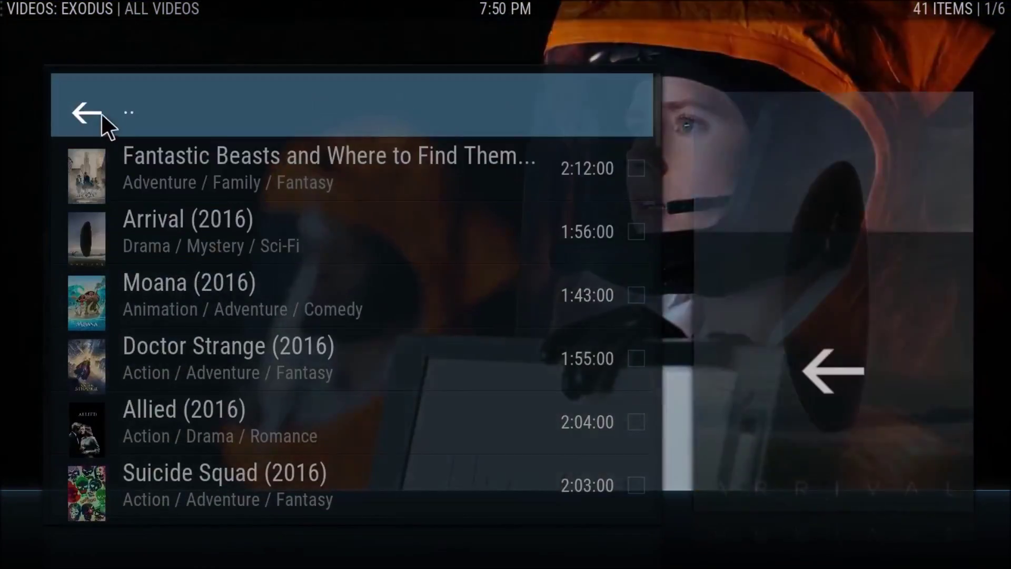
# - Back out of Exodus to the top-level Videos list of Files, Playlists and Video add-ons
pyautogui.click(102, 114)
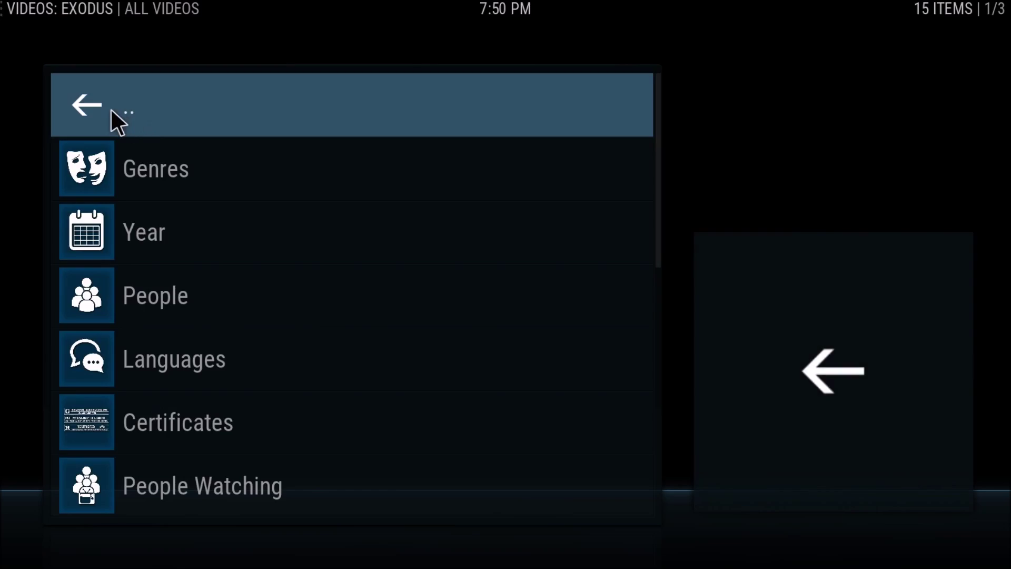
pyautogui.click(112, 111)
pyautogui.click(116, 111)
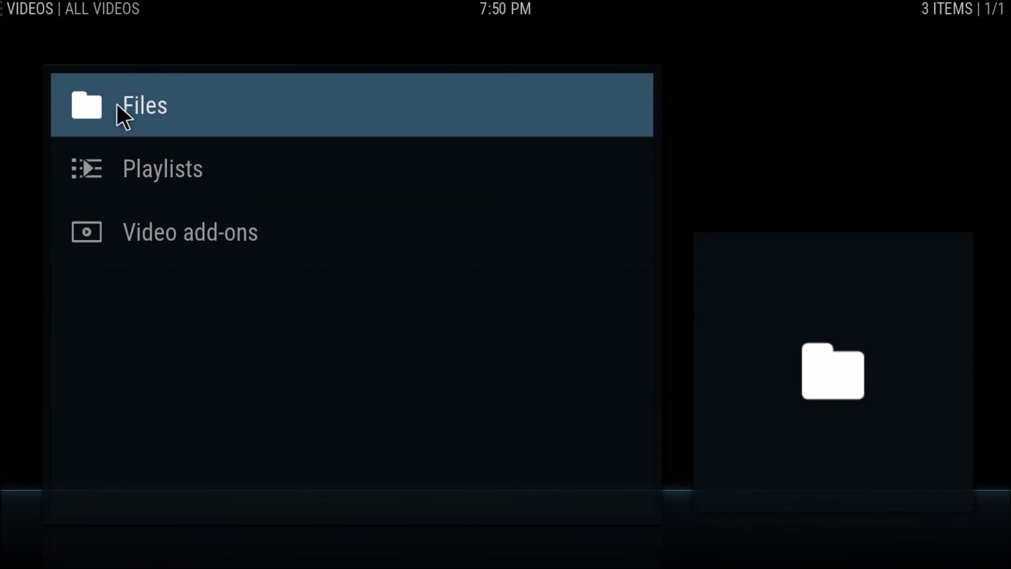
# - From the home screen, list the Crime genre shows in Exodus TV Shows
pyautogui.press('Escape')
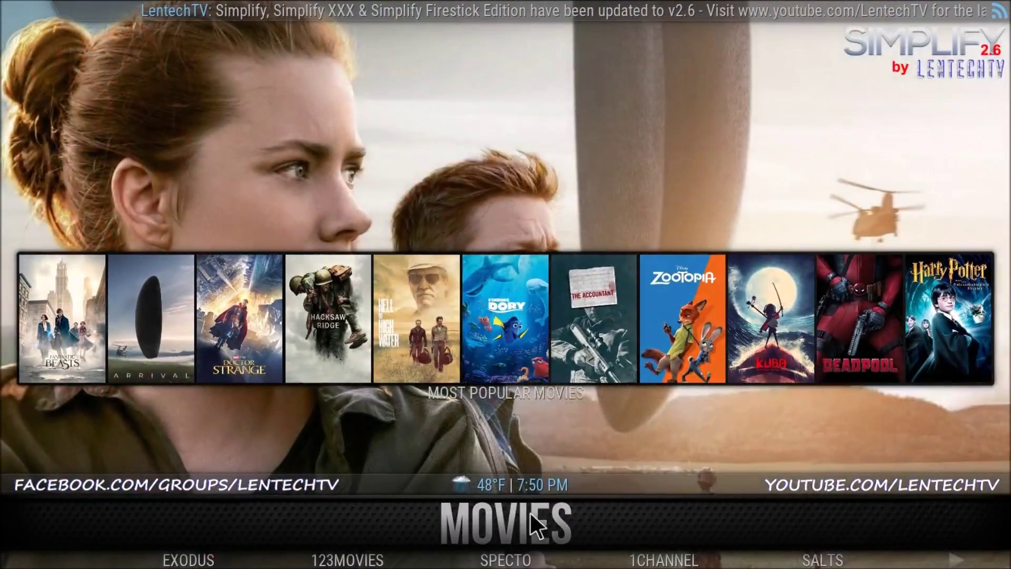
pyautogui.scroll(-1, 529, 513)
pyautogui.click(514, 510)
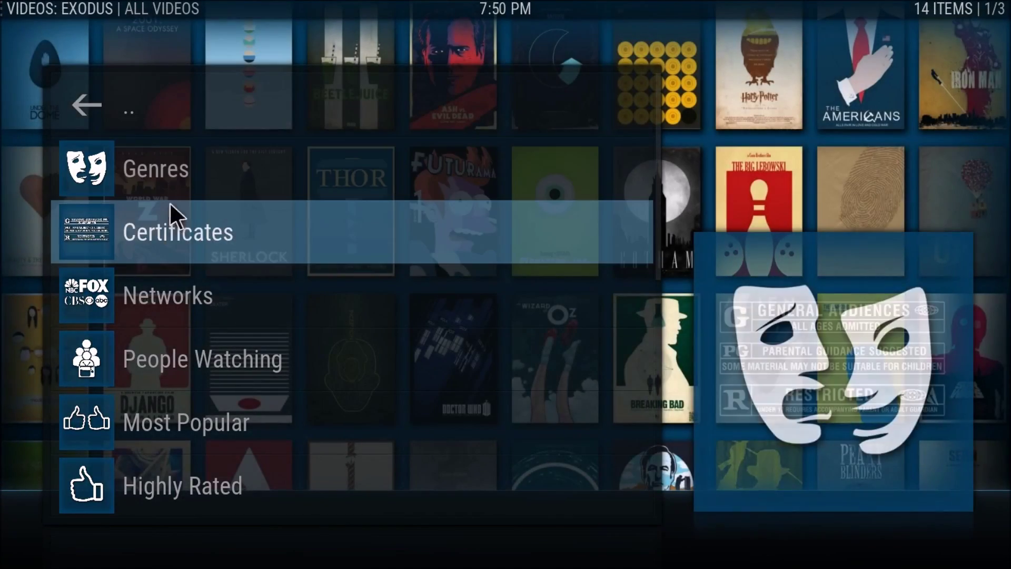
pyautogui.click(184, 196)
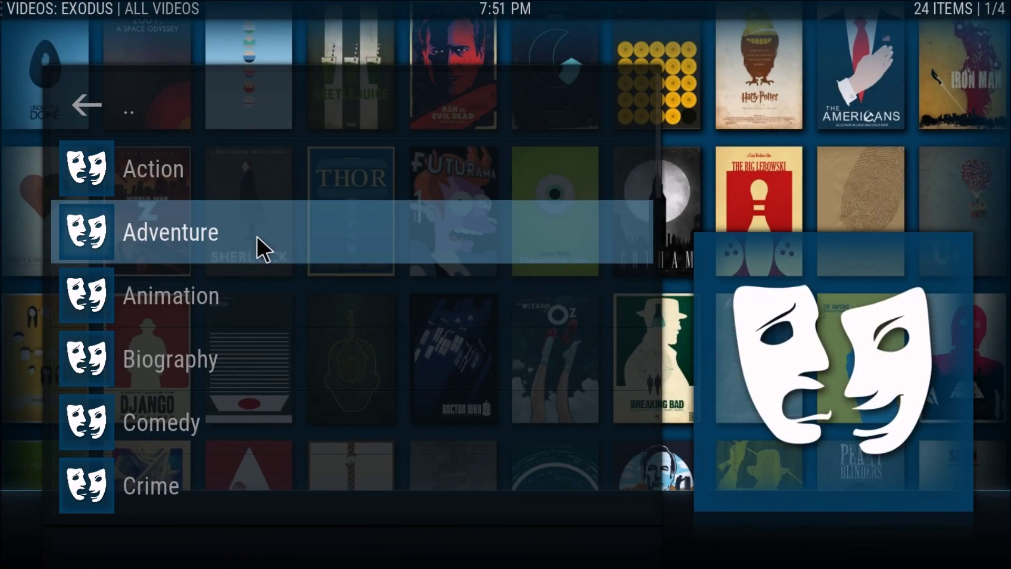
pyautogui.scroll(-1, 256, 235)
pyautogui.scroll(-6, 256, 235)
pyautogui.scroll(3, 237, 232)
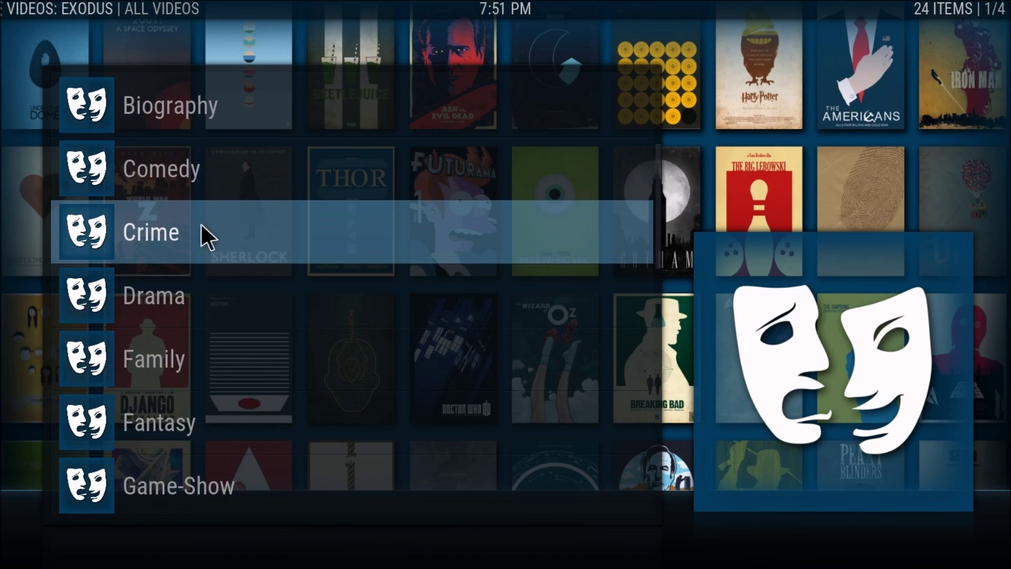
pyautogui.click(190, 226)
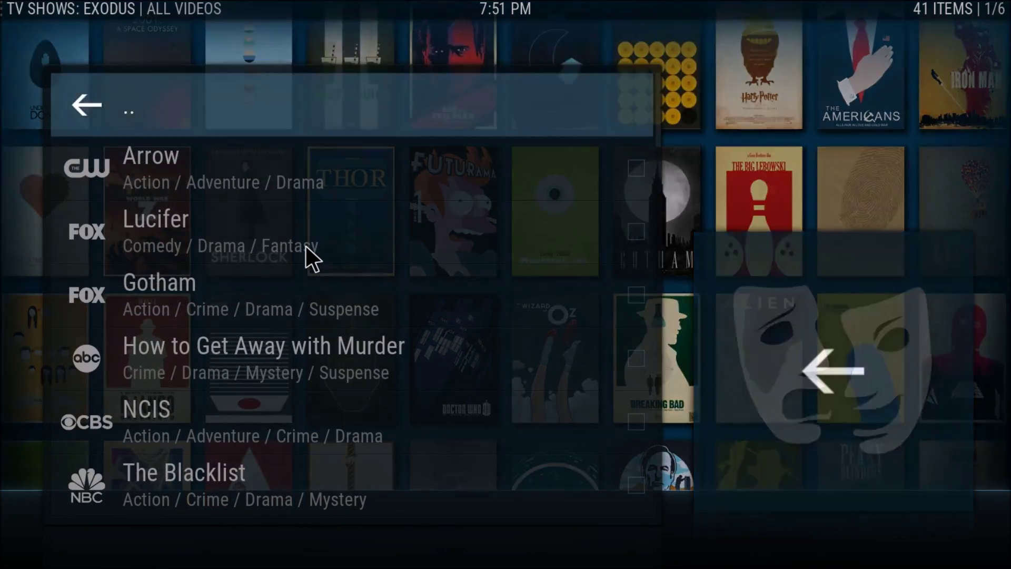
# - Open Breaking Bad and view its Season 5 episode list
pyautogui.scroll(-4, 305, 245)
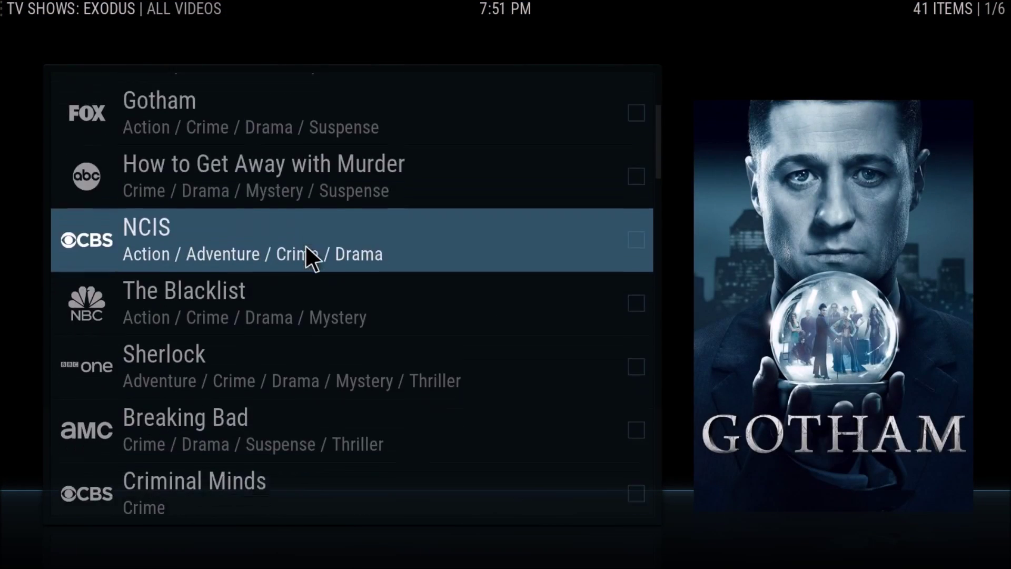
pyautogui.scroll(-6, 306, 245)
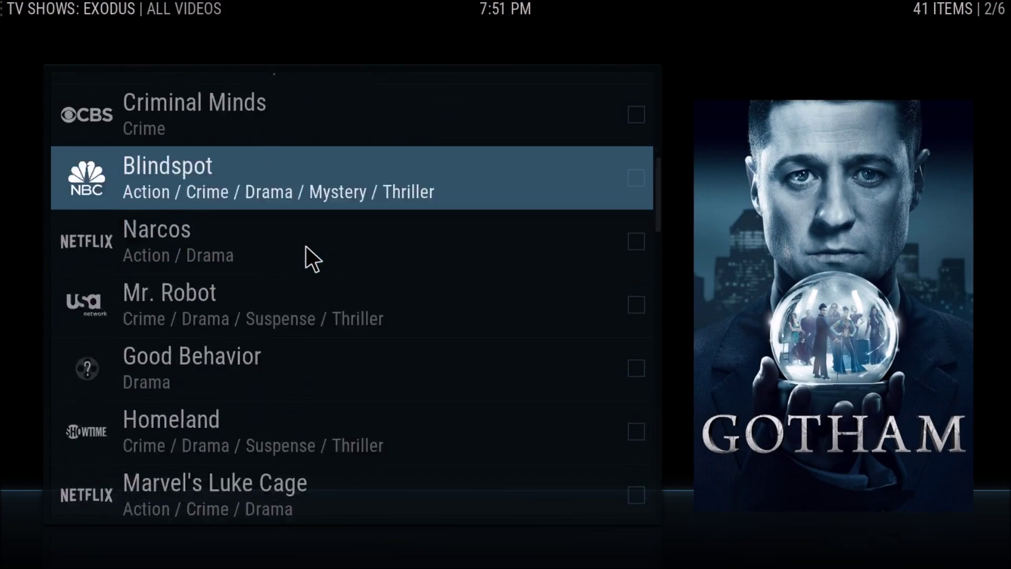
pyautogui.scroll(3, 305, 244)
pyautogui.click(180, 179)
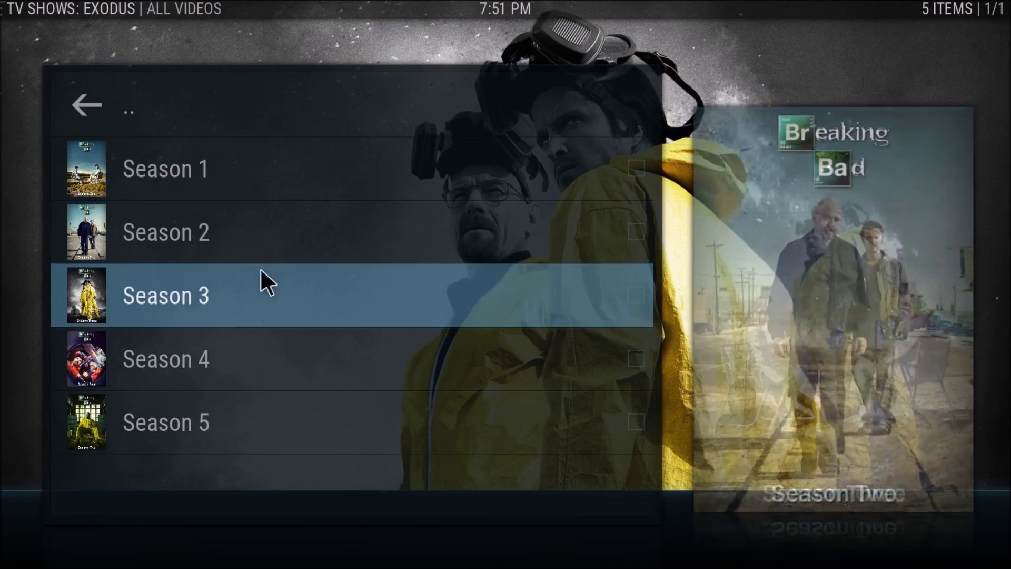
pyautogui.click(188, 424)
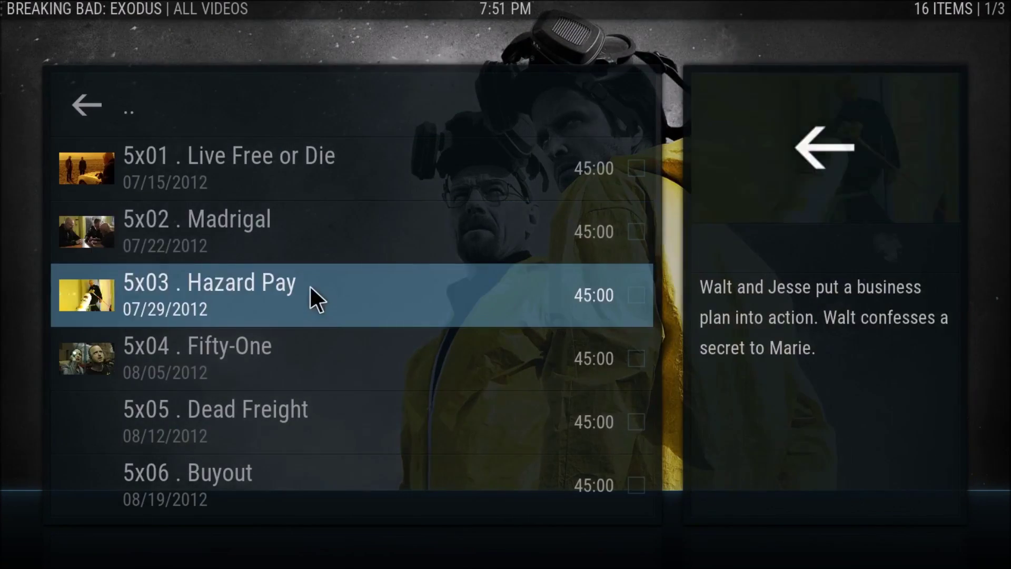
pyautogui.scroll(-10, 317, 254)
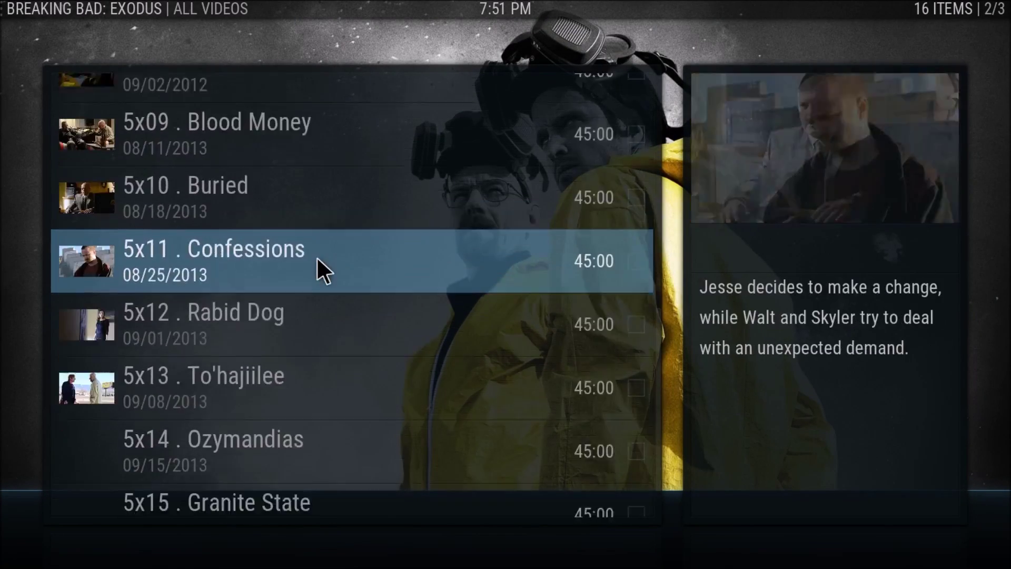
pyautogui.scroll(10, 317, 257)
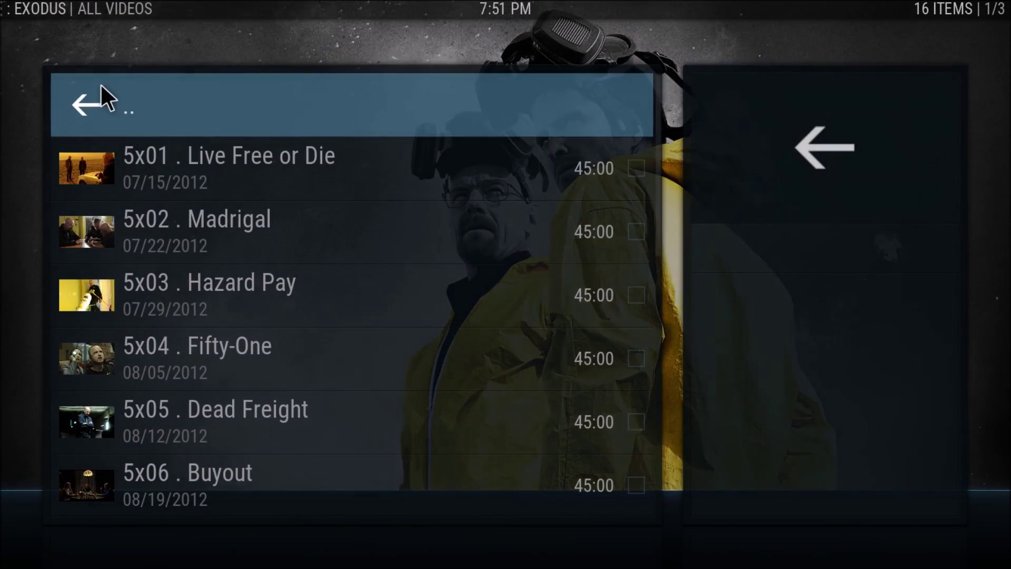
# - Navigate back through the seasons and crime show list to the Exodus genre list
pyautogui.click(96, 90)
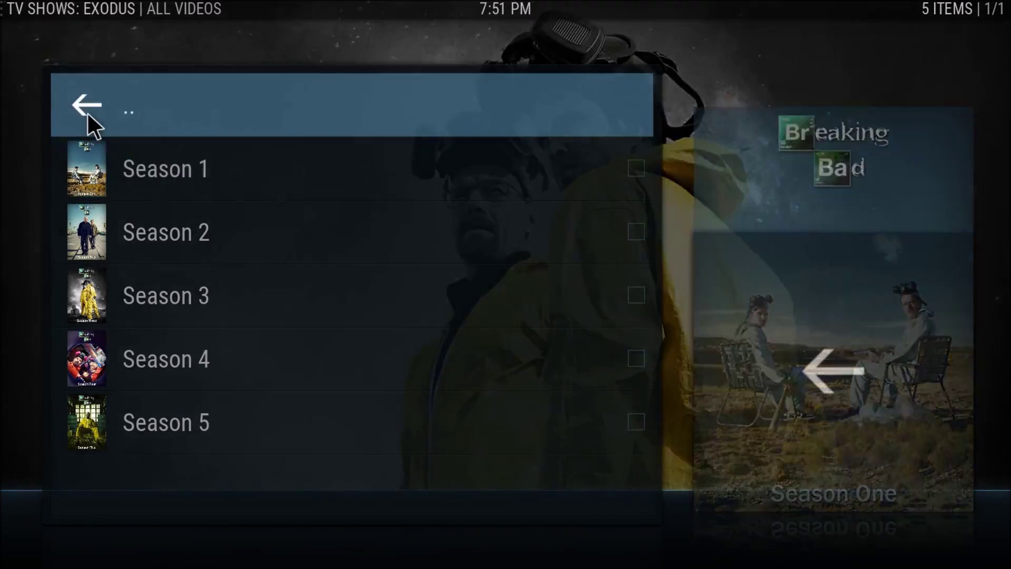
pyautogui.click(87, 111)
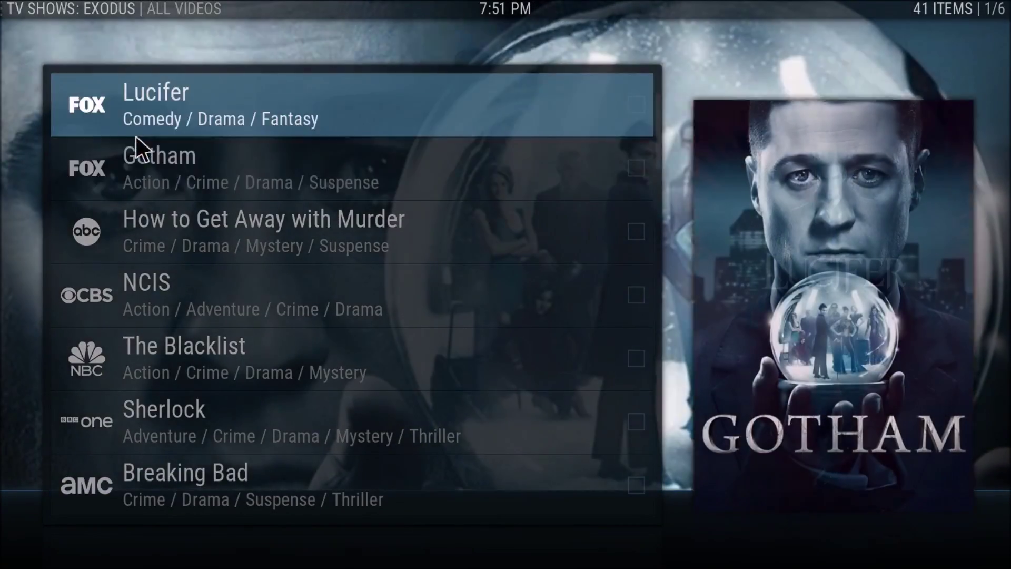
pyautogui.press('Escape')
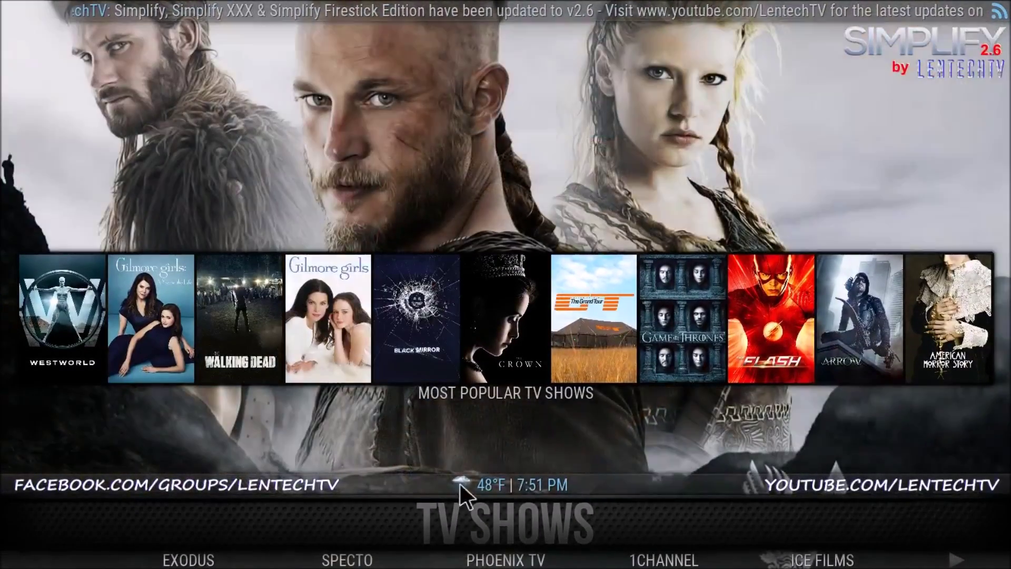
pyautogui.press('Return')
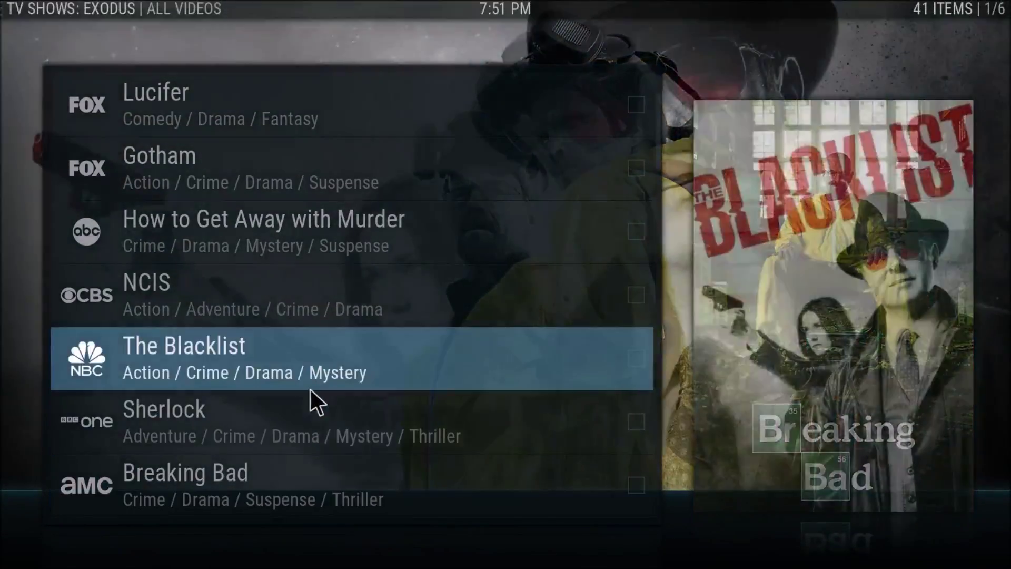
pyautogui.scroll(2, 150, 99)
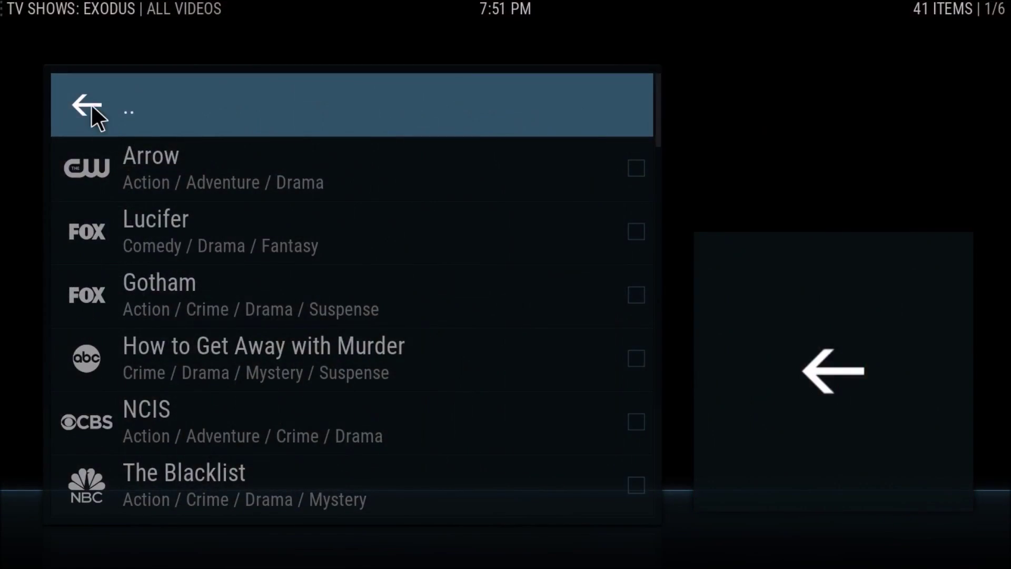
pyautogui.click(92, 106)
# - Under Networks, open AMC's shows and view The Walking Dead Season 7 episodes
pyautogui.click(97, 112)
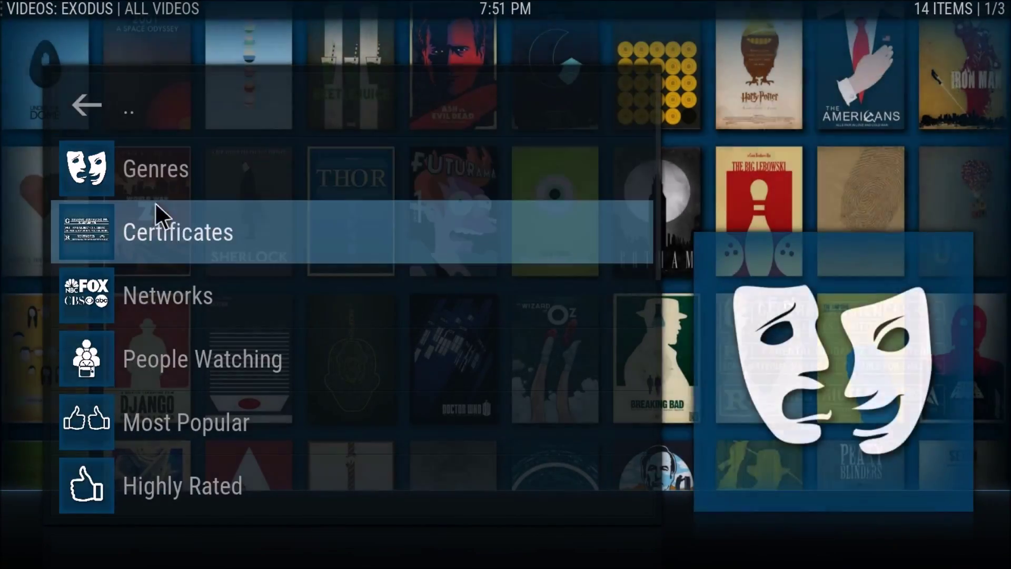
pyautogui.scroll(-1, 180, 230)
pyautogui.click(180, 229)
pyautogui.scroll(-1, 211, 256)
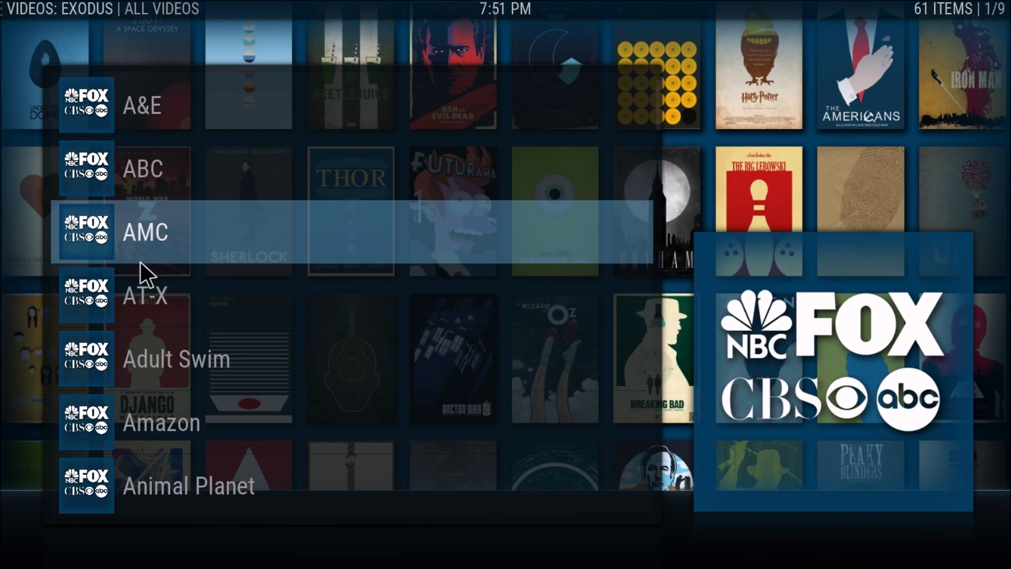
pyautogui.click(150, 233)
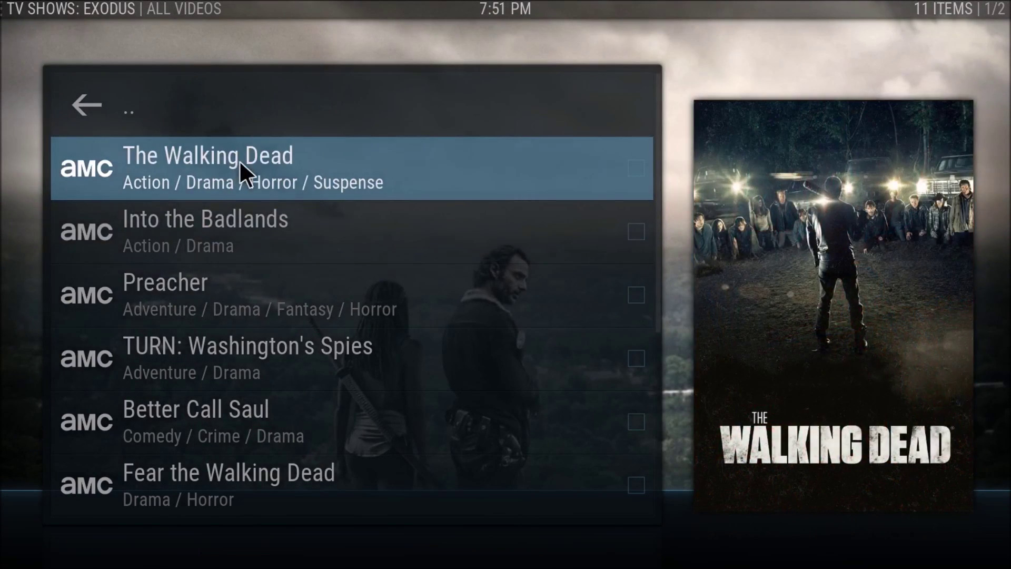
pyautogui.click(240, 161)
pyautogui.scroll(-1, 284, 279)
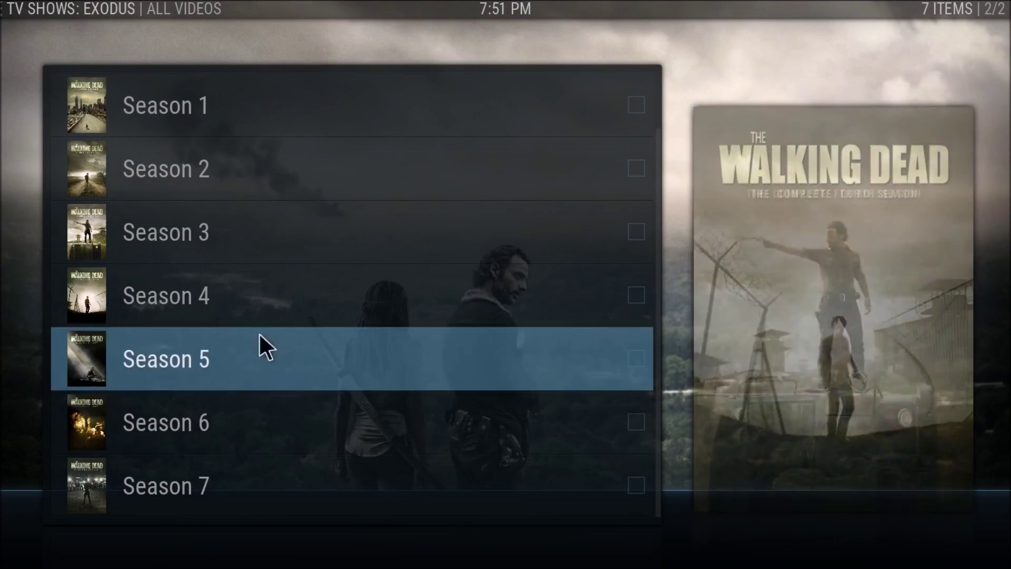
pyautogui.click(162, 487)
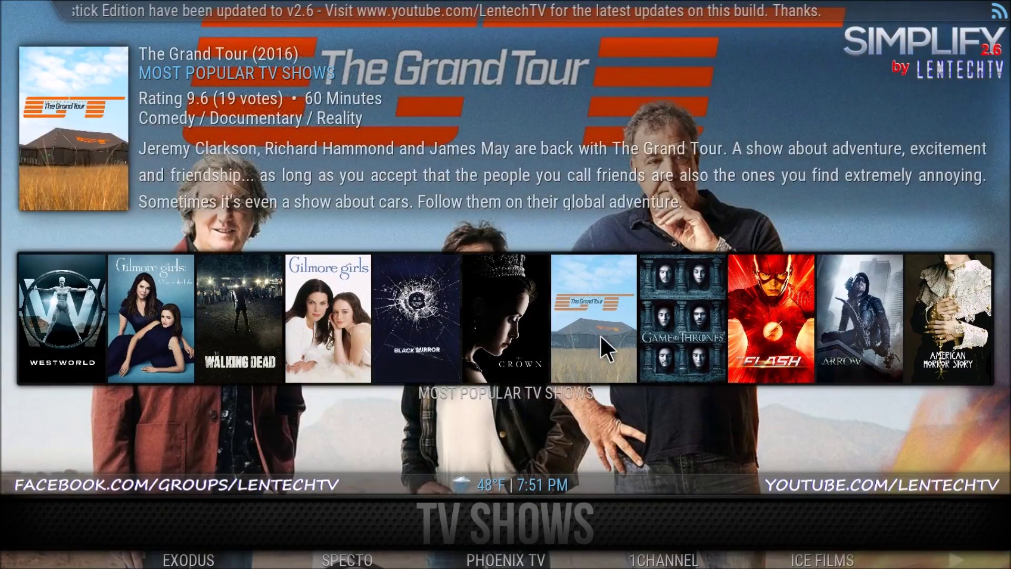
# - Browse the Goodfellas USA channels under Free TV, then return home to the Sports row
pyautogui.scroll(-1, 490, 524)
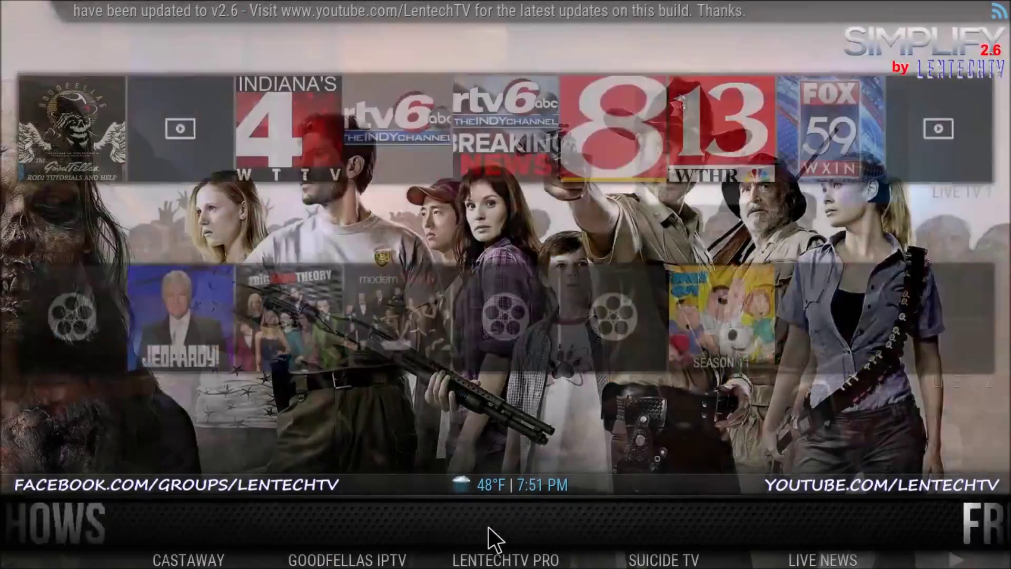
pyautogui.click(488, 523)
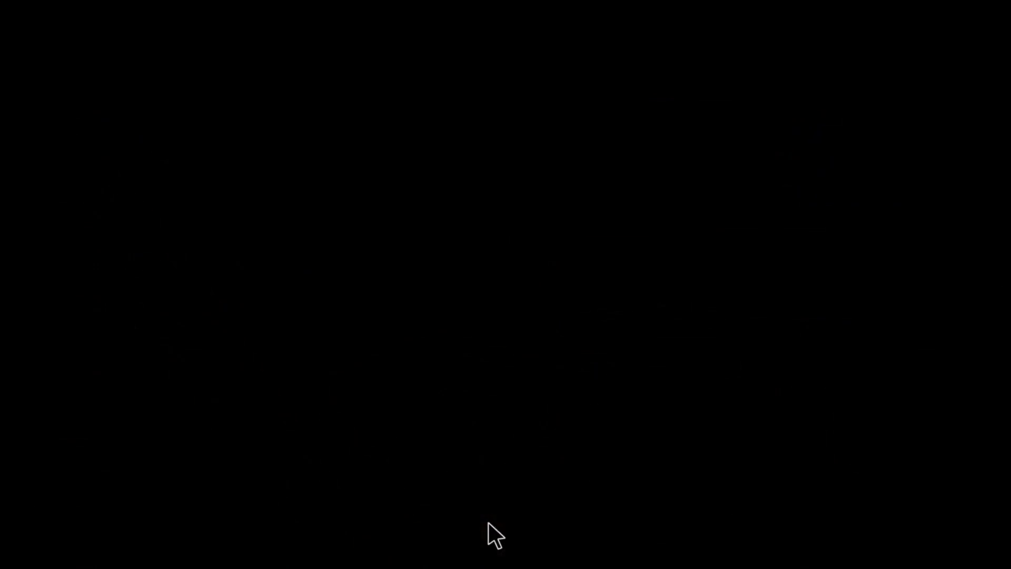
pyautogui.scroll(-4, 210, 226)
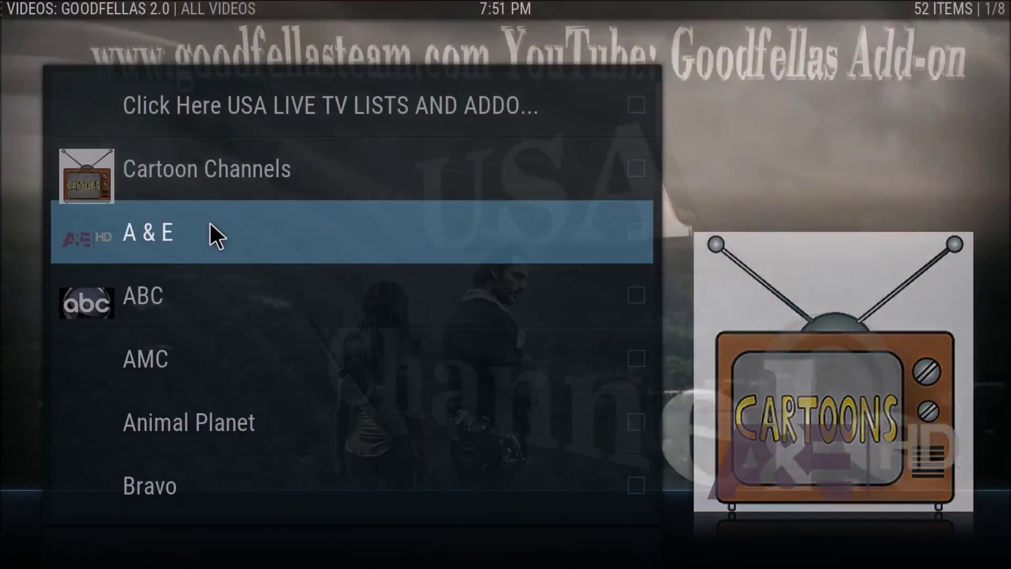
pyautogui.scroll(-6, 211, 232)
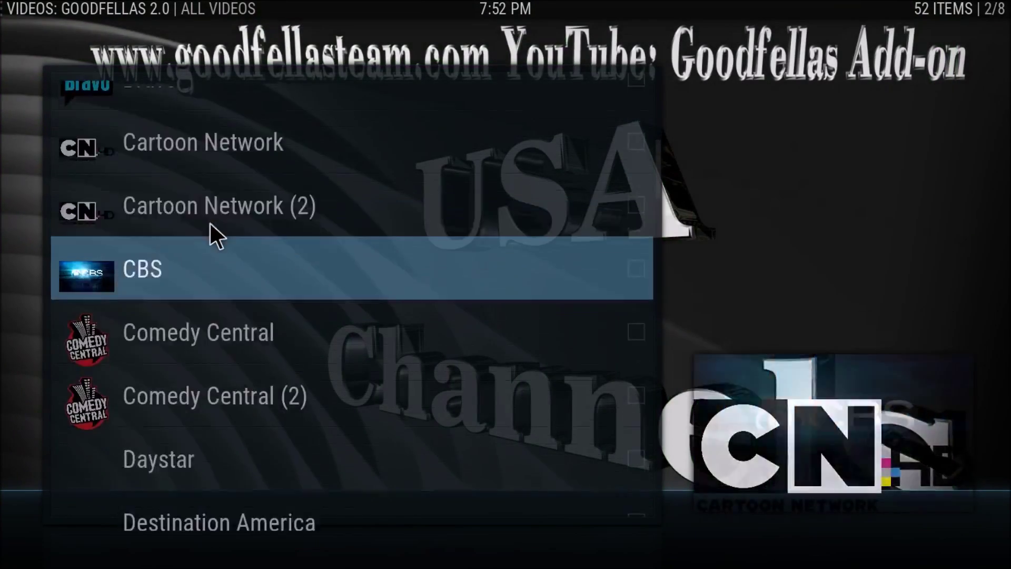
pyautogui.scroll(-6, 210, 224)
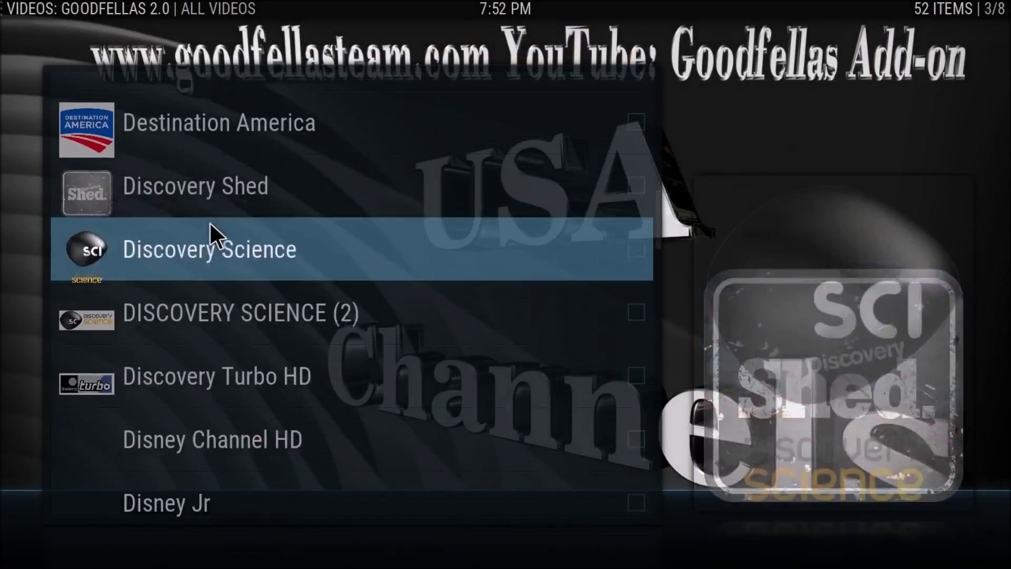
pyautogui.scroll(-4, 211, 225)
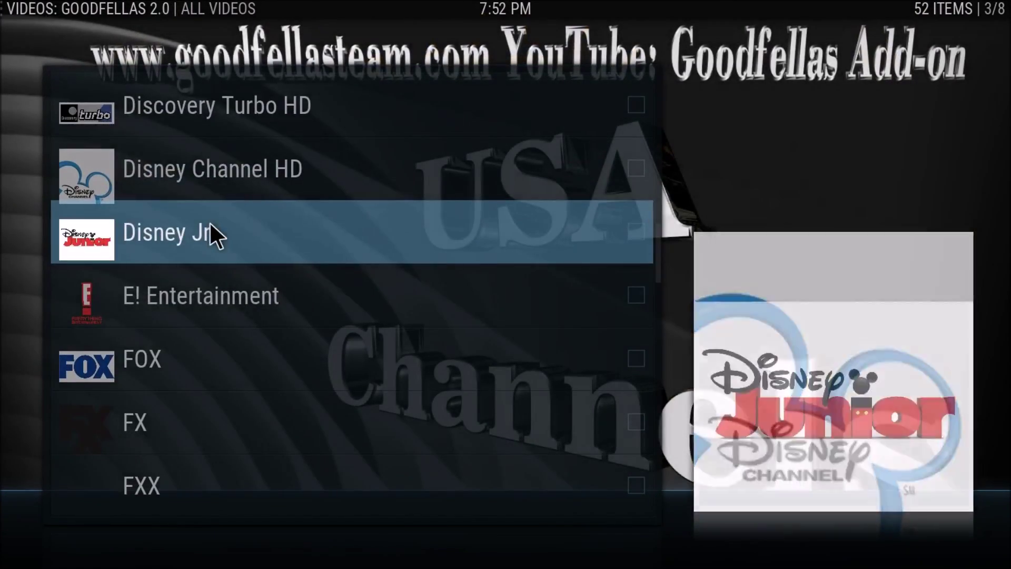
pyautogui.press('Escape')
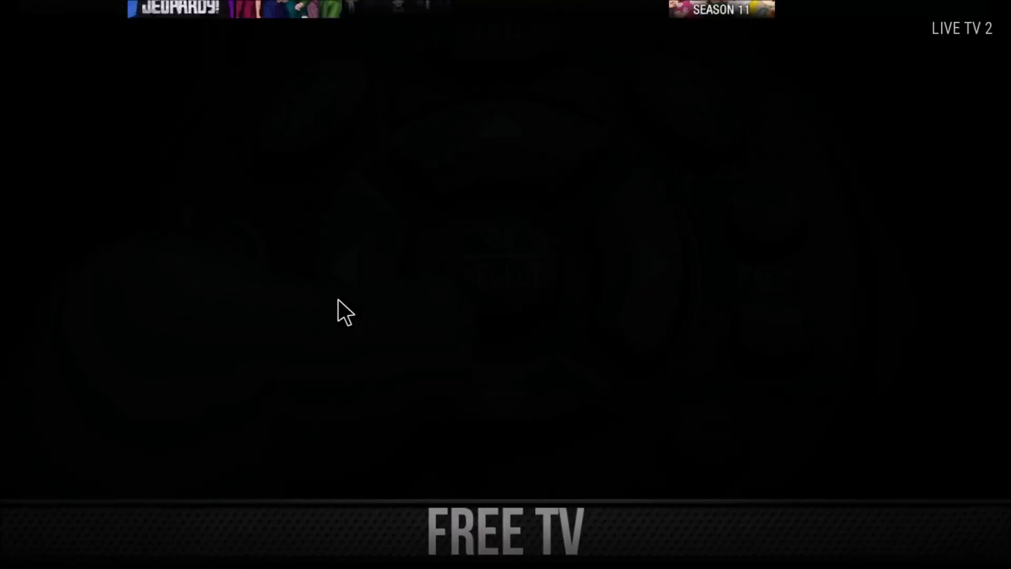
pyautogui.scroll(-1, 507, 523)
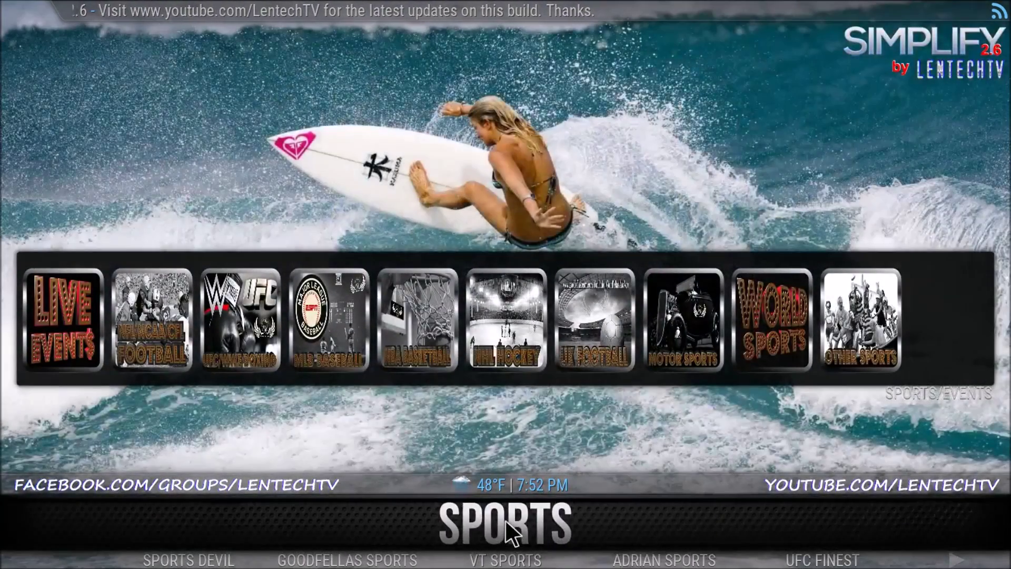
# - Open Sports and look through the NBA games listing
pyautogui.click(505, 521)
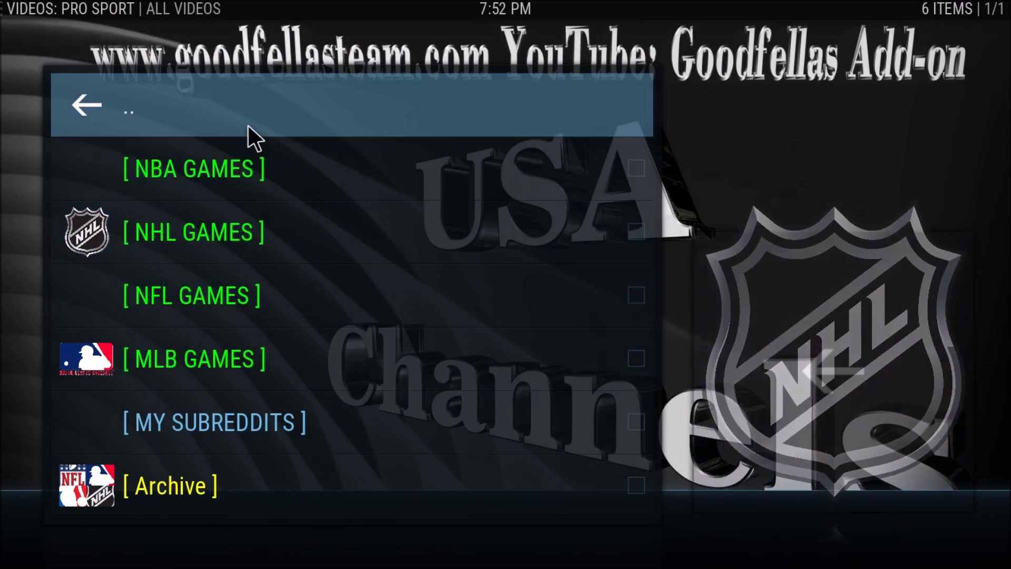
pyautogui.click(192, 170)
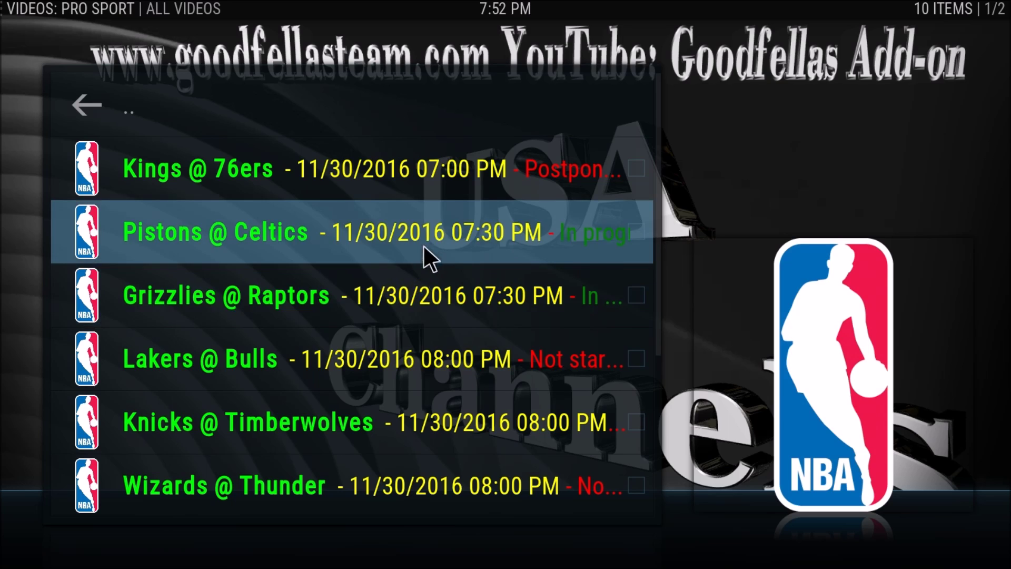
pyautogui.scroll(-5, 428, 263)
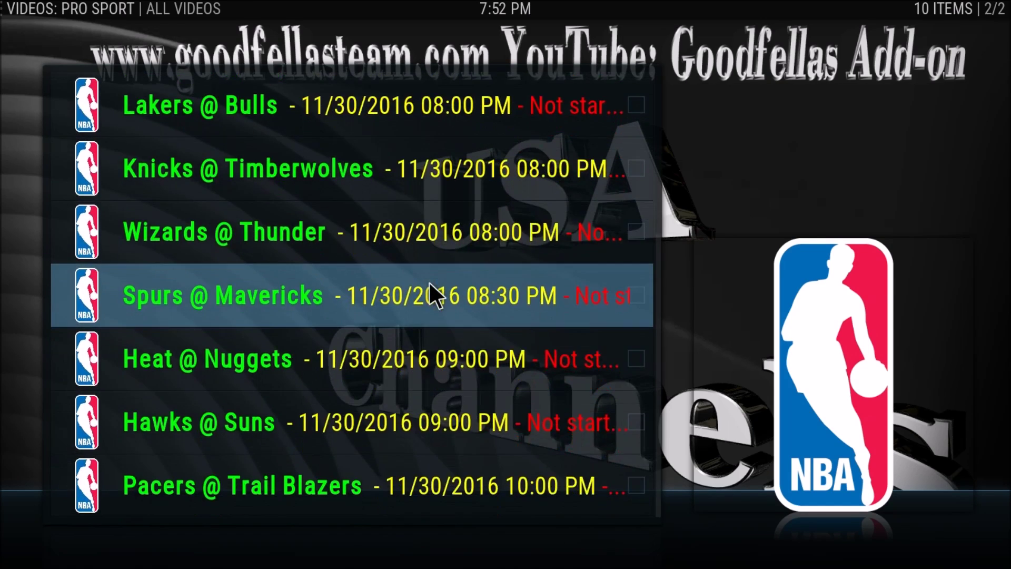
pyautogui.scroll(6, 429, 280)
pyautogui.click(83, 111)
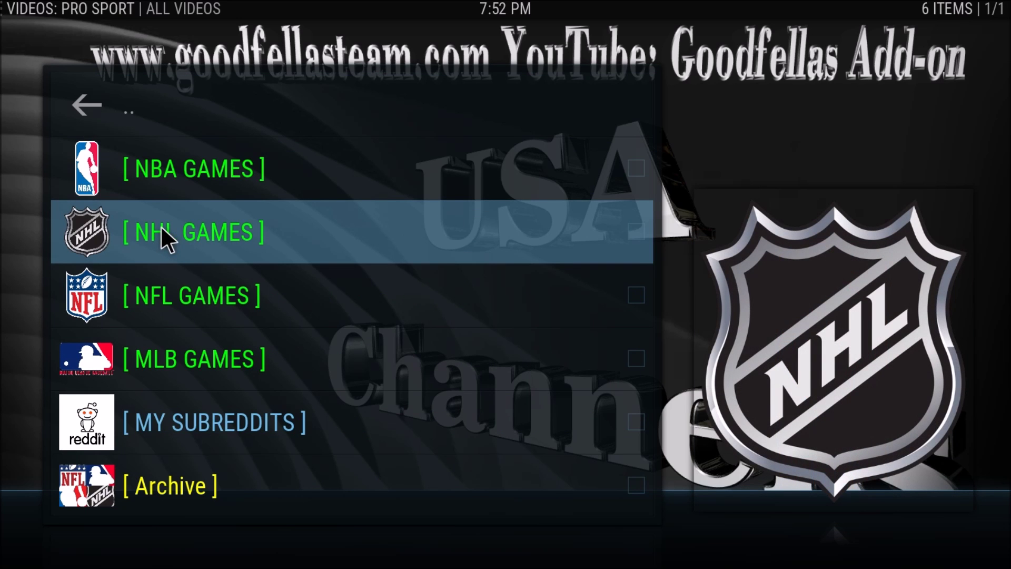
# - View the NHL games listing, then return home to the Kids row
pyautogui.click(160, 225)
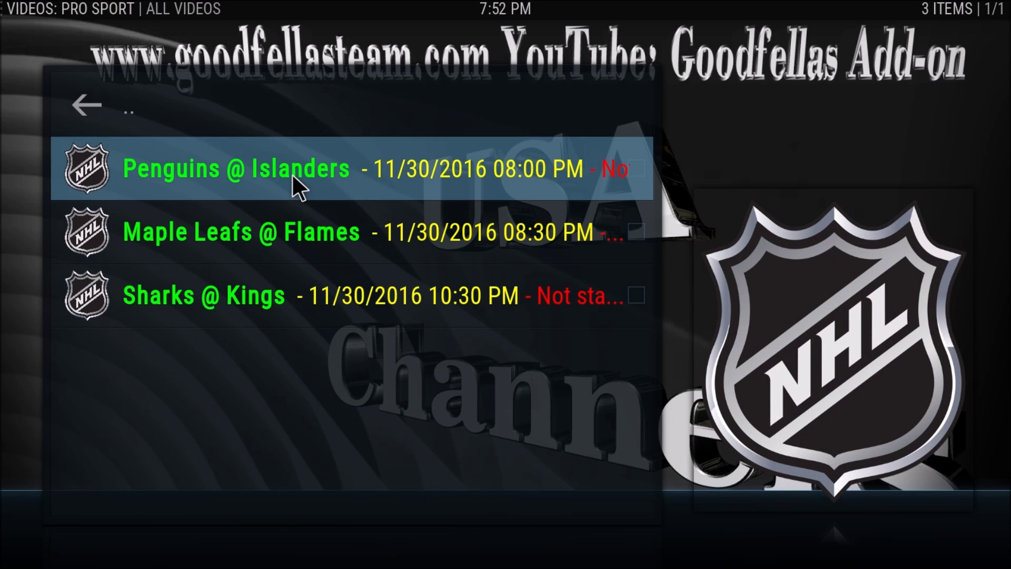
pyautogui.click(88, 101)
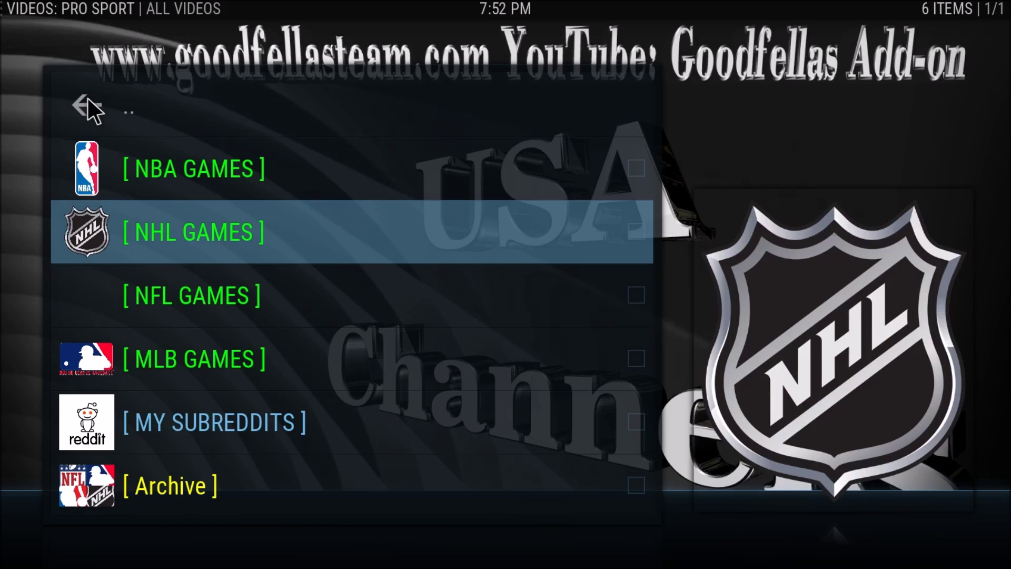
pyautogui.click(84, 103)
pyautogui.press('Escape')
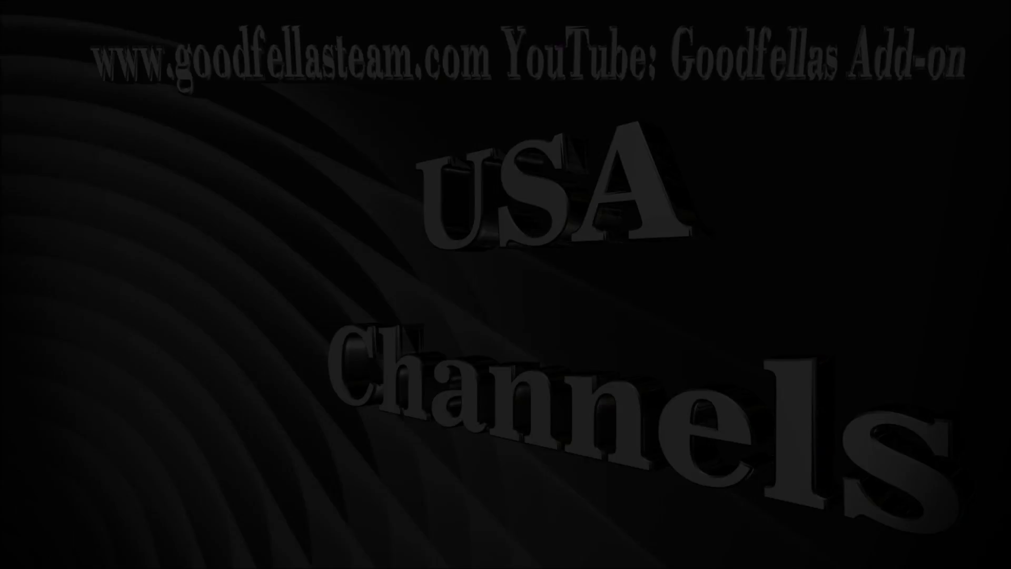
pyautogui.scroll(-1, 532, 510)
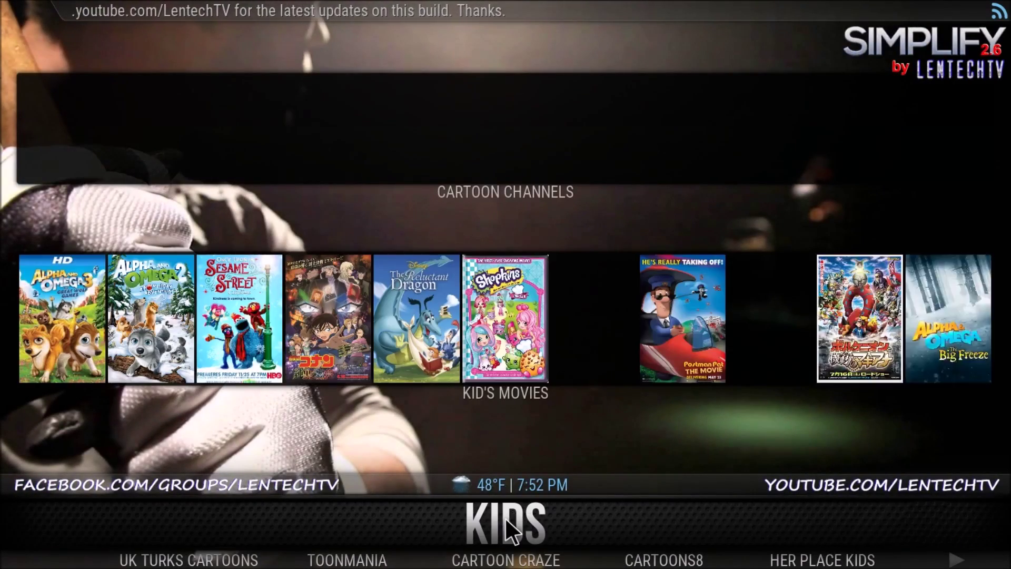
# - Scroll through the Exodus kids movies list and return home
pyautogui.click(505, 519)
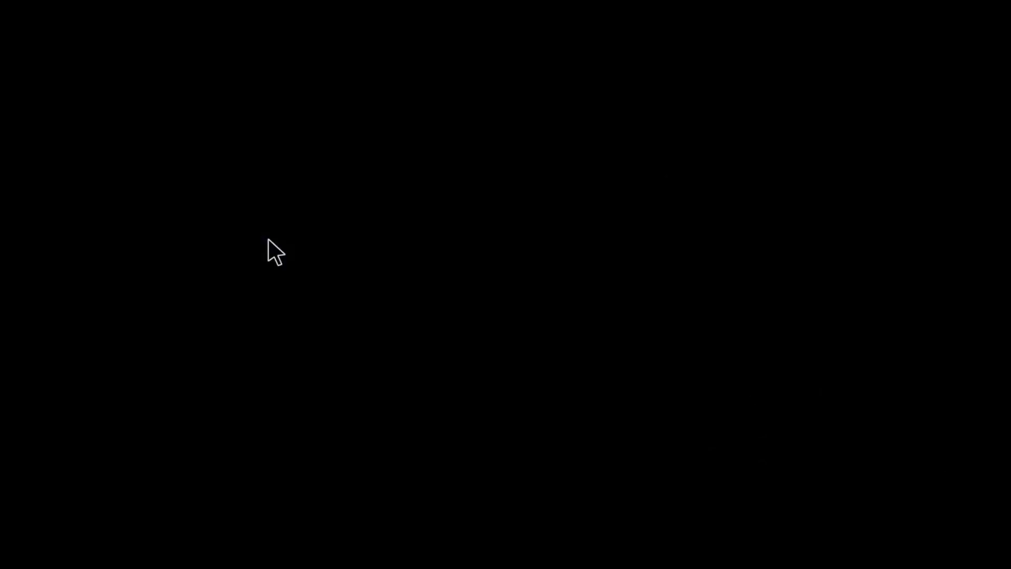
pyautogui.scroll(-3, 256, 241)
pyautogui.scroll(-2, 257, 241)
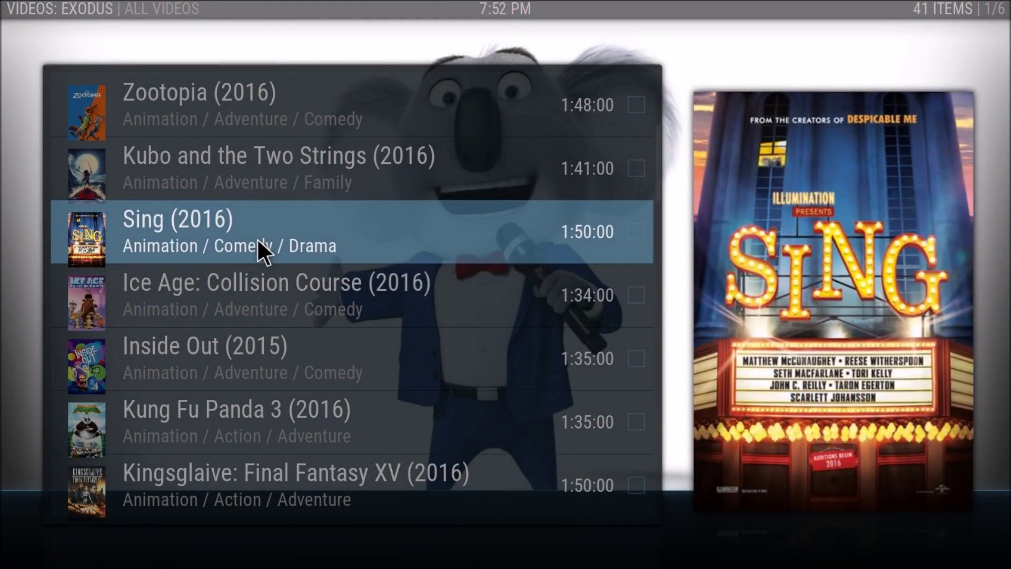
pyautogui.scroll(-4, 257, 239)
pyautogui.scroll(-1, 252, 236)
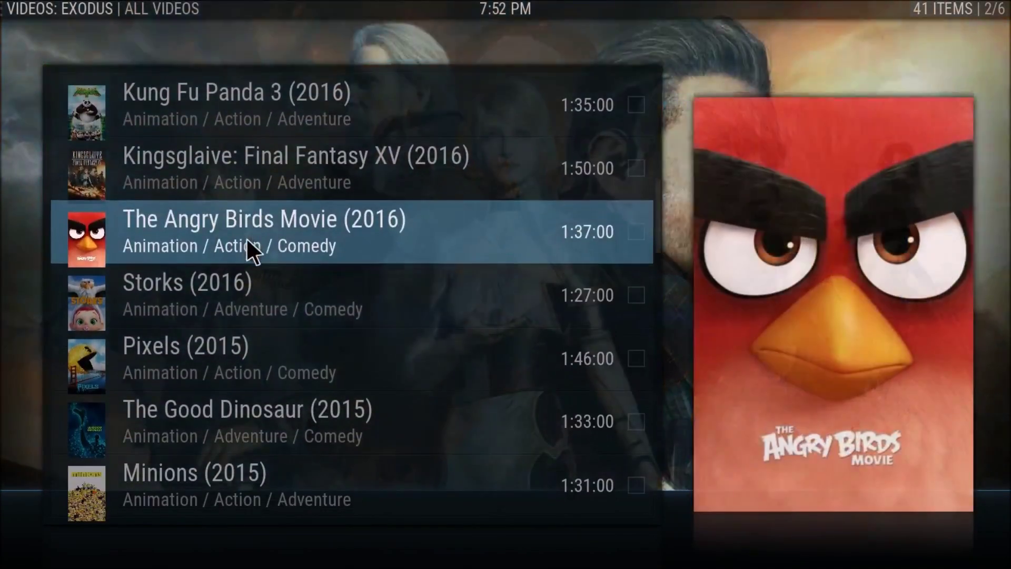
pyautogui.press('Escape')
# - Launch the MP3 Streams add-on from the Music row
pyautogui.scroll(1, 523, 518)
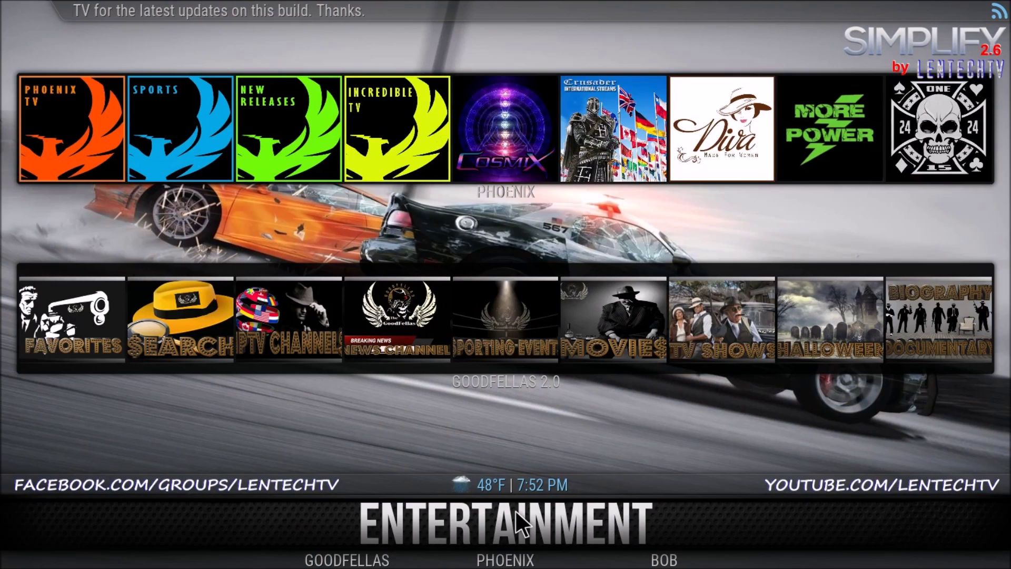
pyautogui.scroll(1, 517, 510)
pyautogui.scroll(2, 501, 522)
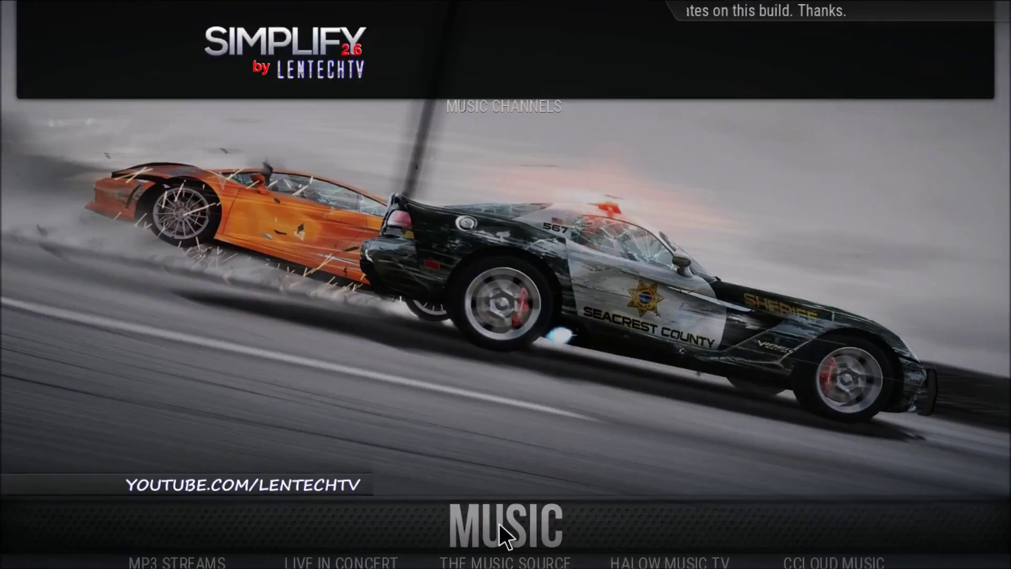
pyautogui.click(499, 523)
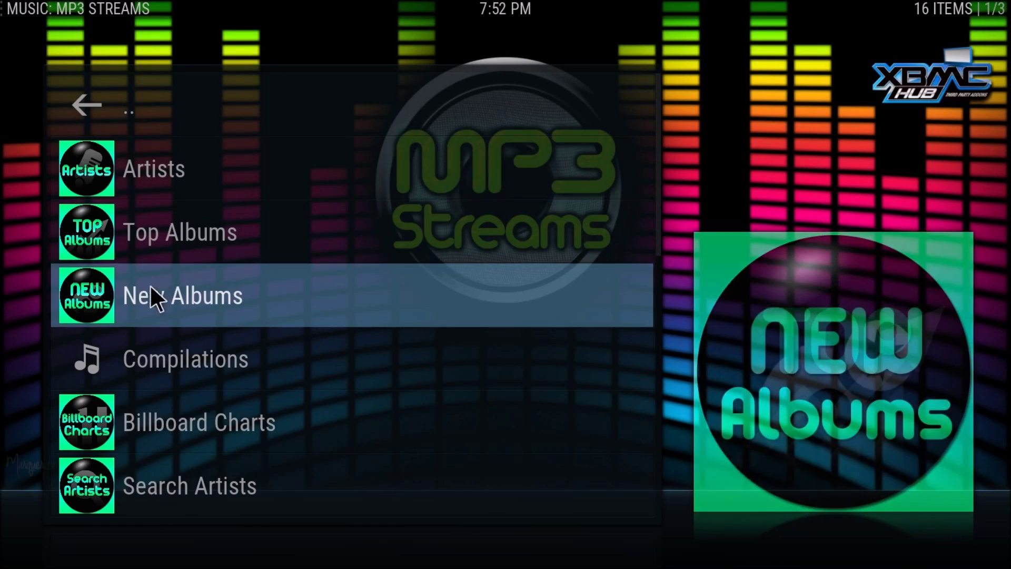
# - Search MP3 Streams artists for 'eminem', then return to the top-level Music list
pyautogui.scroll(-3, 150, 305)
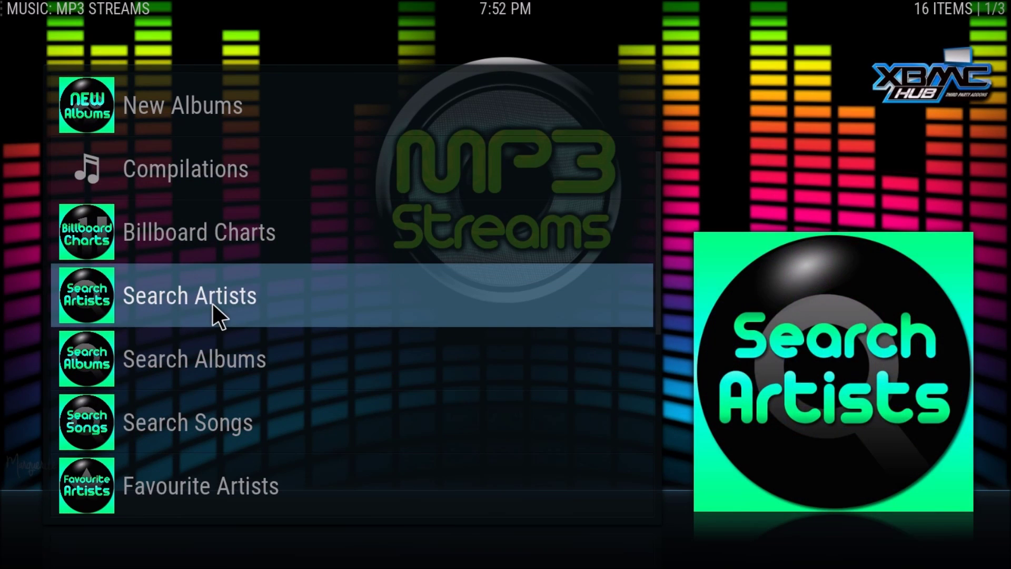
pyautogui.click(212, 302)
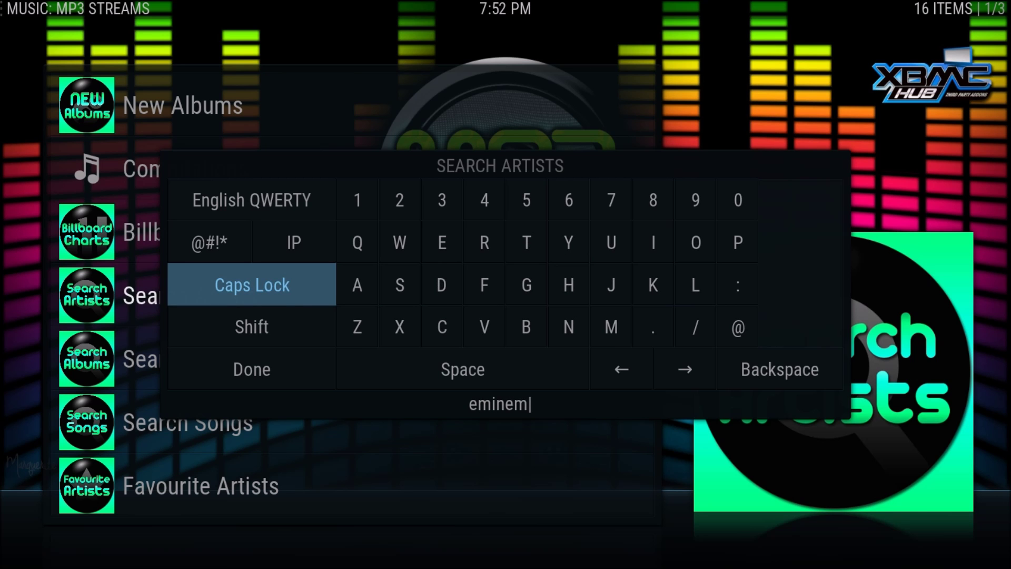
pyautogui.click(272, 370)
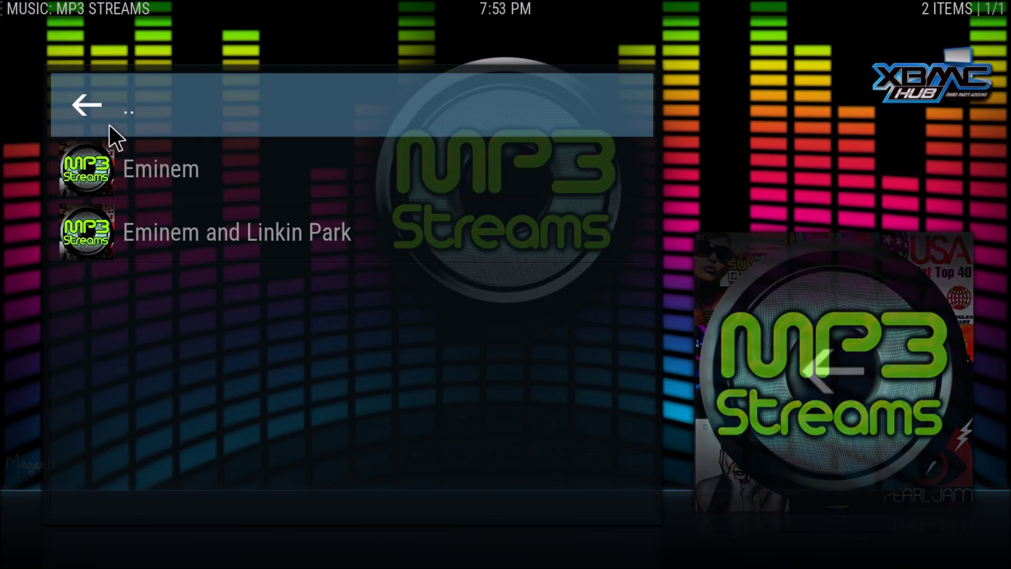
pyautogui.click(109, 118)
pyautogui.click(131, 109)
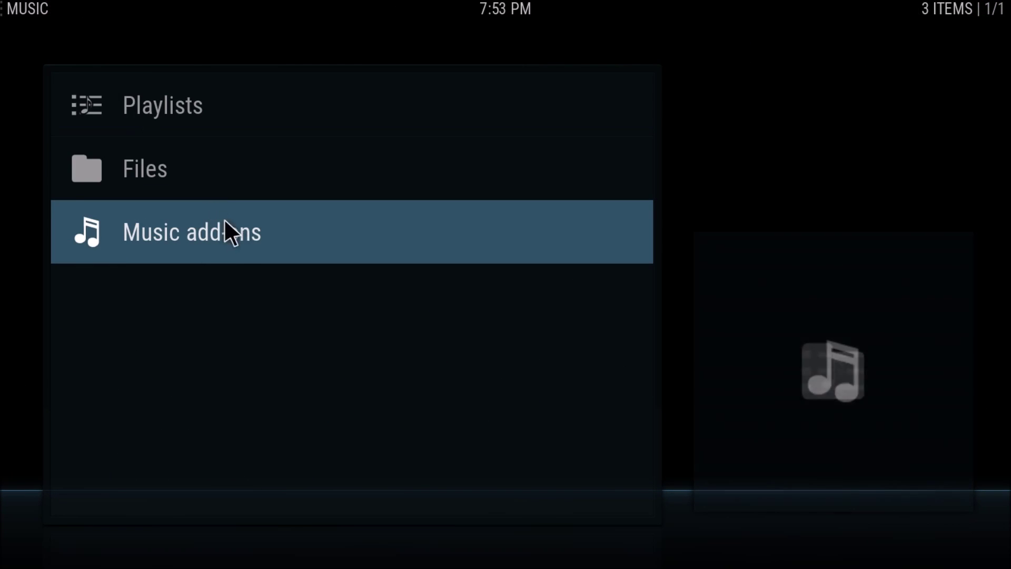